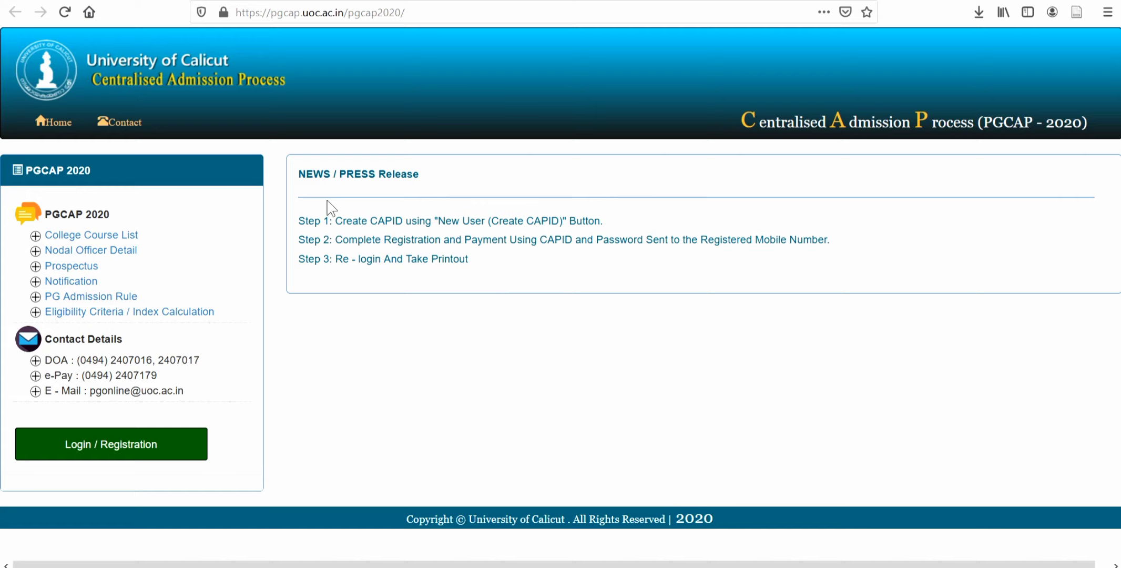
# Open the login and registration page and start creating a CAPID as a new user
pyautogui.click(146, 449)
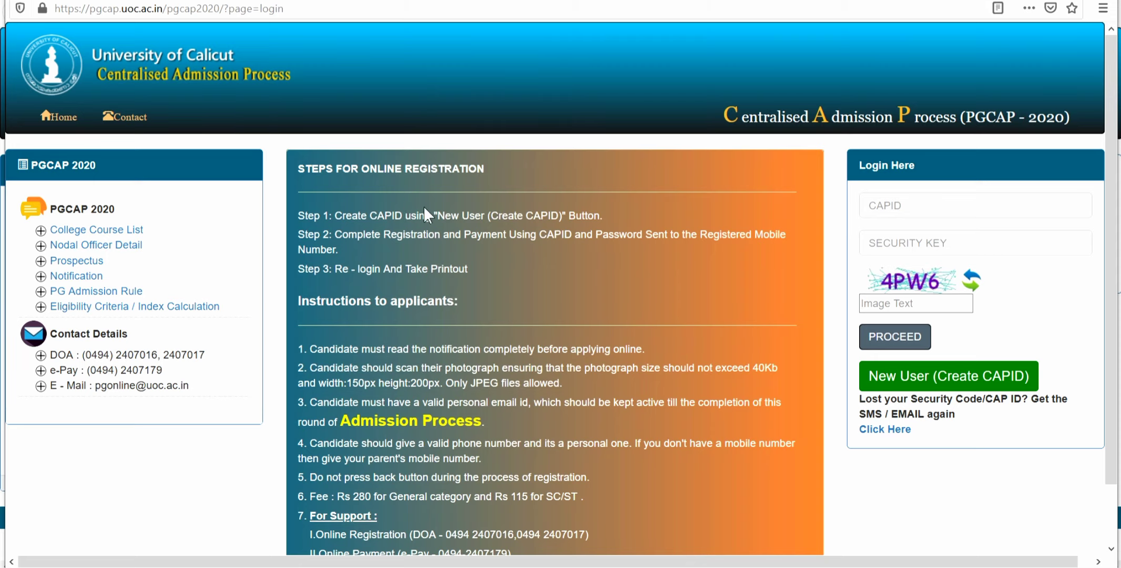
pyautogui.scroll(-2, 578, 216)
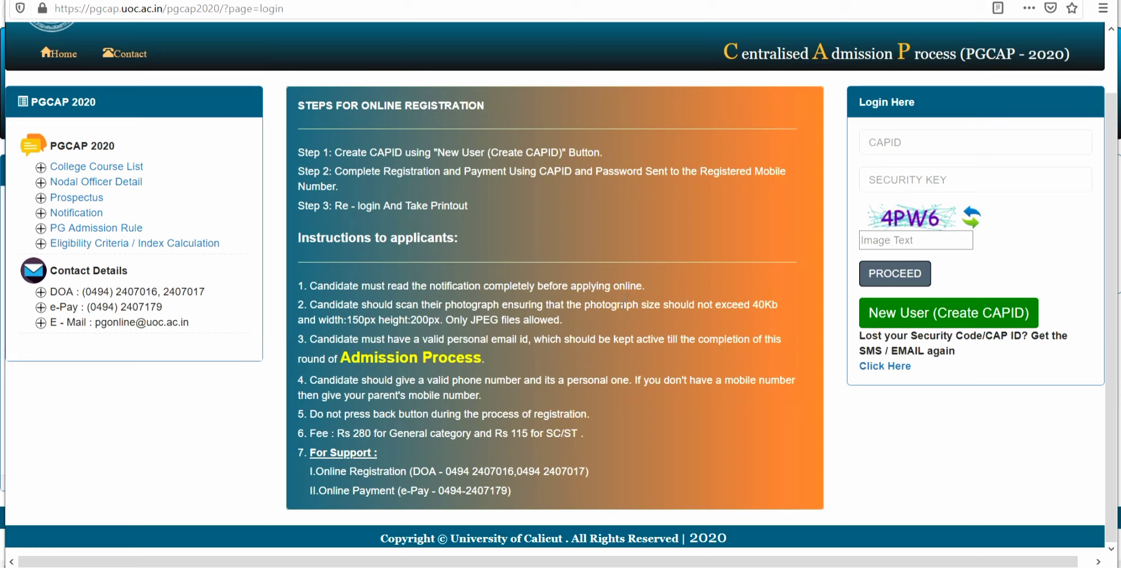
pyautogui.click(915, 318)
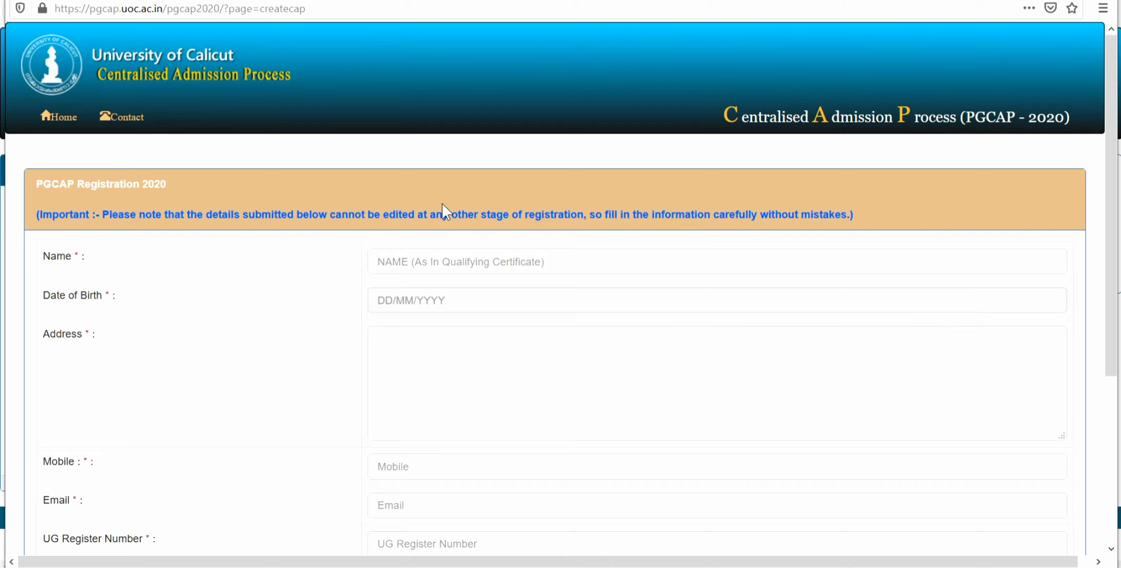
# Review the required fields of the PGCAP Registration 2020 form, from name to purpose, and leave the form
pyautogui.scroll(-3, 441, 205)
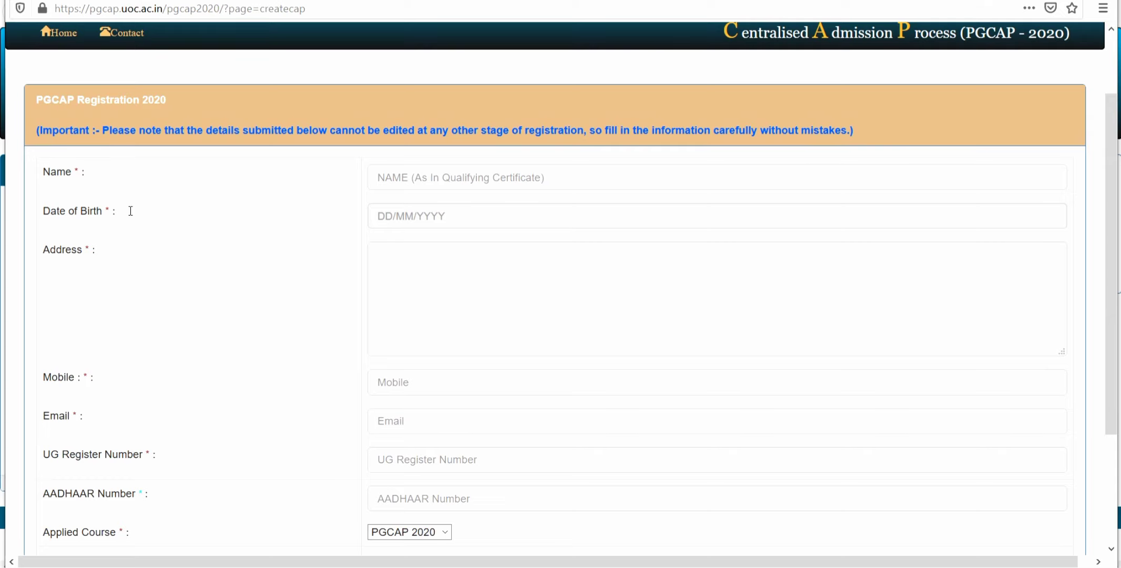
pyautogui.scroll(-3, 193, 274)
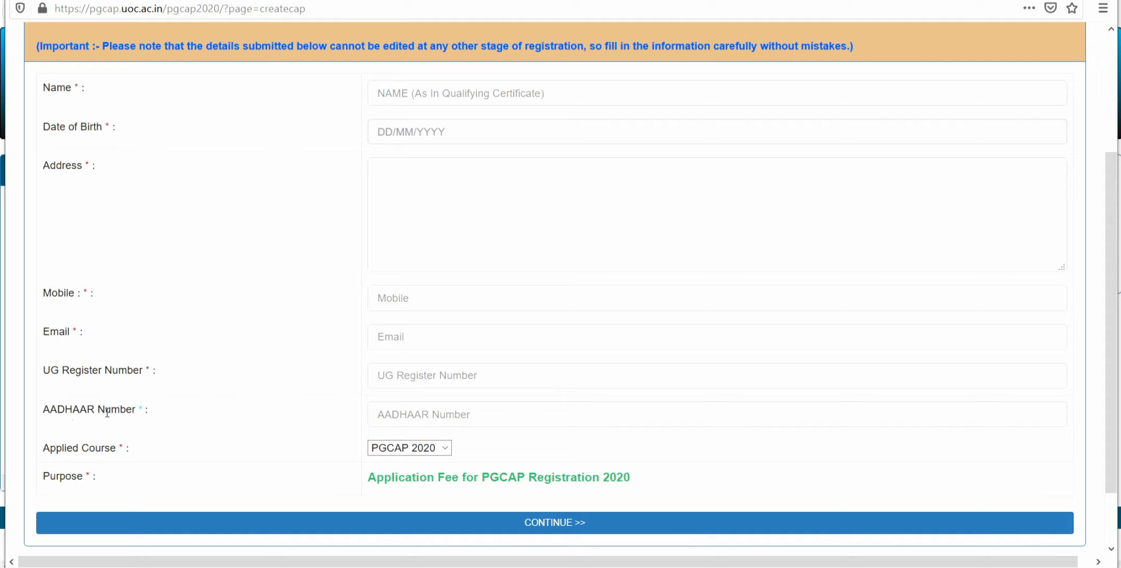
pyautogui.scroll(-1, 178, 453)
pyautogui.scroll(-2, 177, 453)
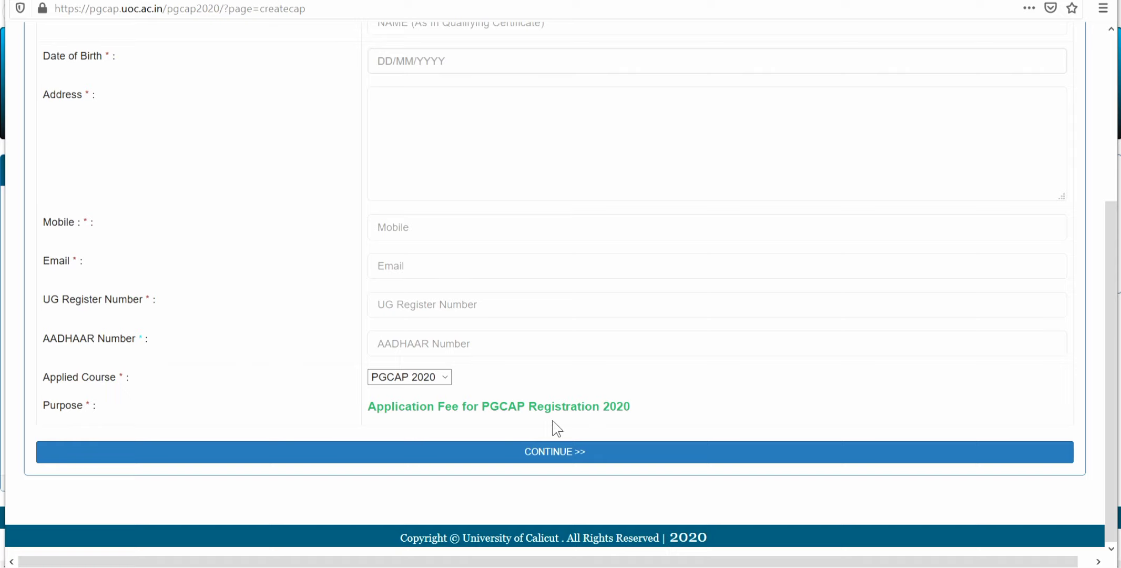
pyautogui.scroll(2, 430, 398)
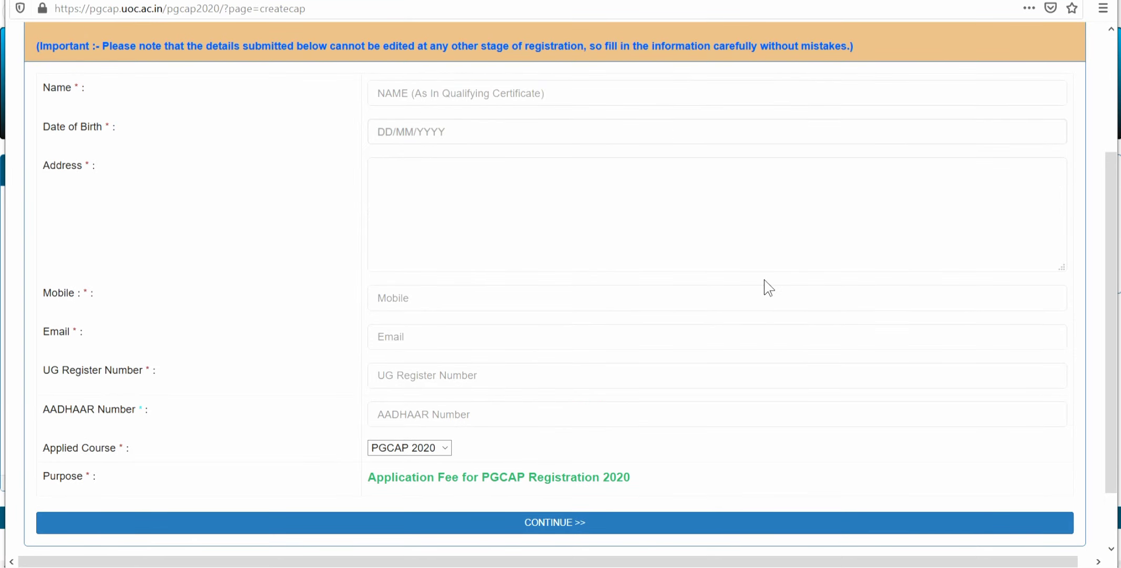
pyautogui.hotkey('alt', 'Left')
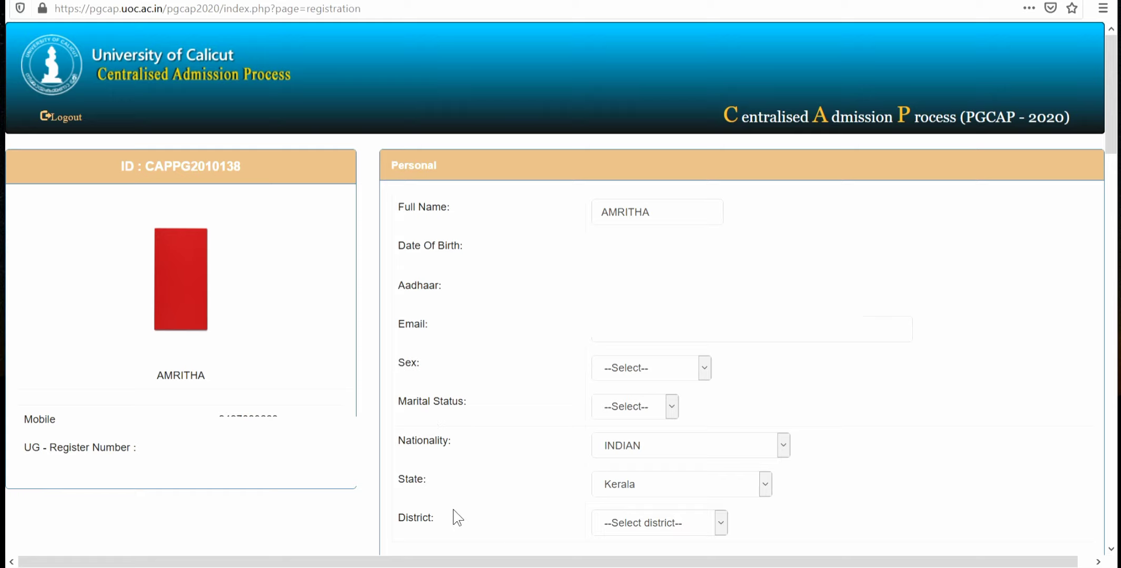
# Examine the registration form's Communication, Reservation, Weightage Details, Academic Details and Declaration sections
pyautogui.scroll(-10, 428, 390)
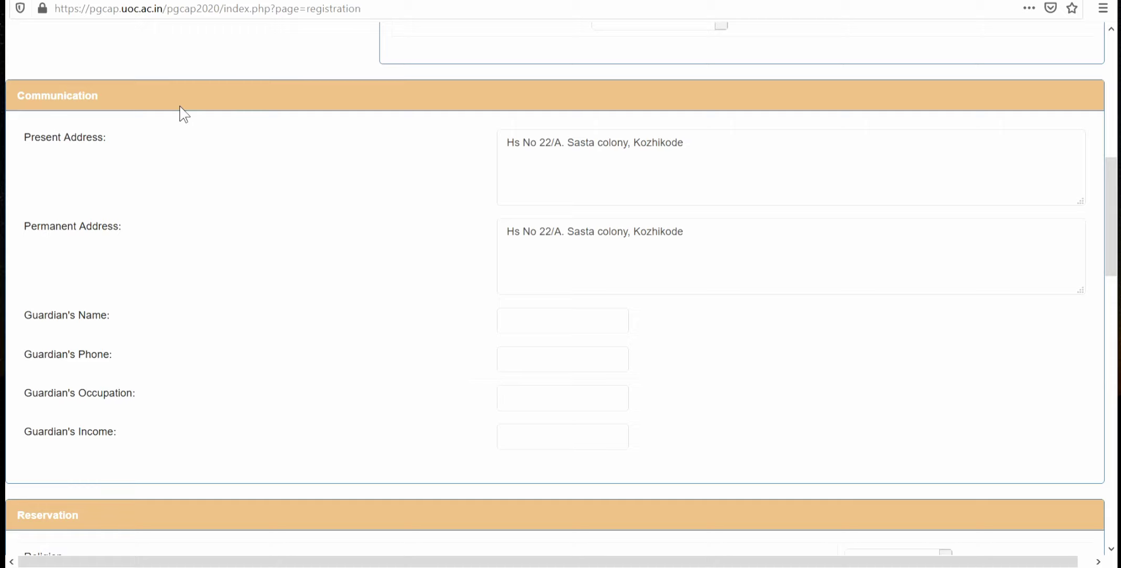
pyautogui.scroll(-2, 145, 278)
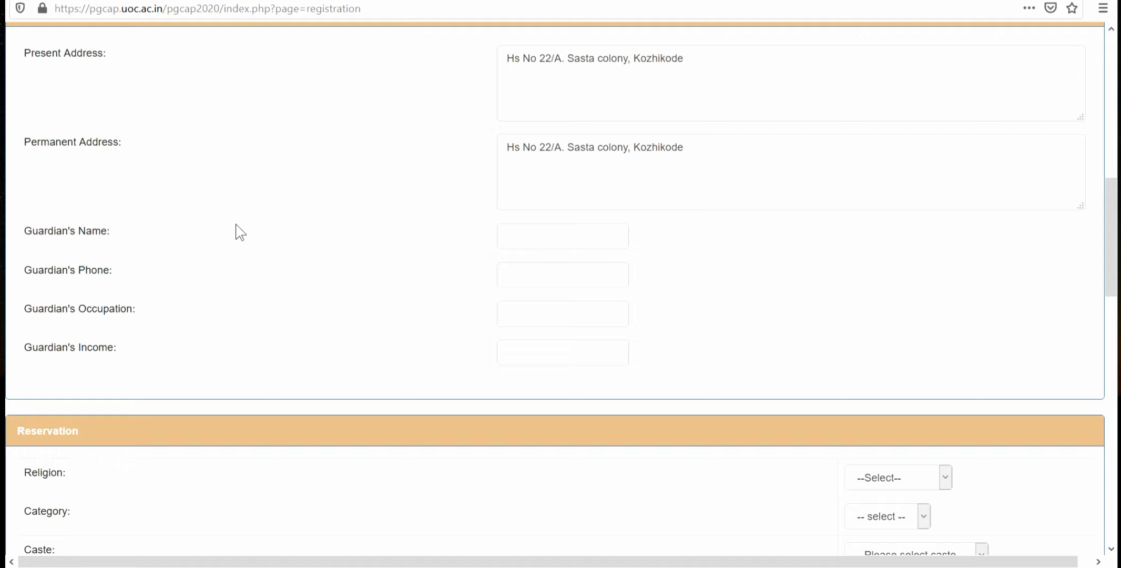
pyautogui.scroll(-2, 238, 231)
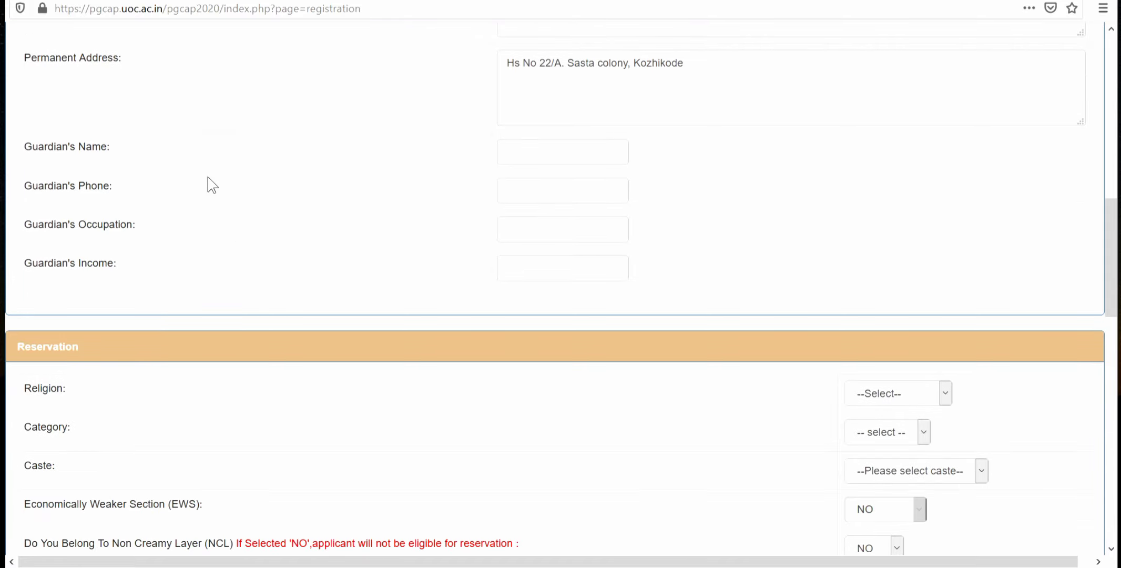
pyautogui.scroll(-6, 241, 97)
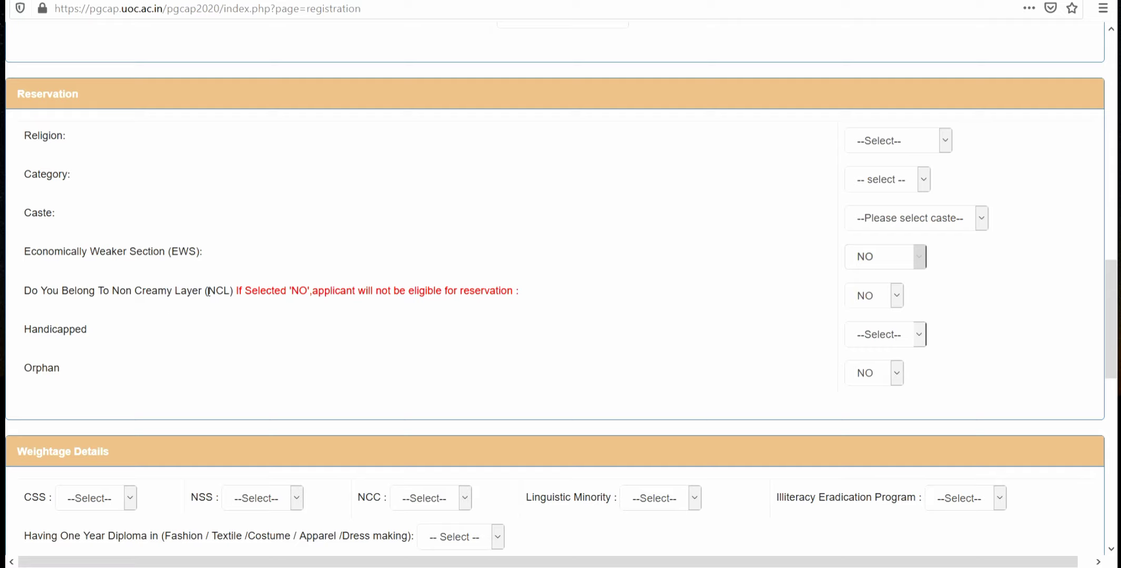
pyautogui.scroll(-3, 130, 308)
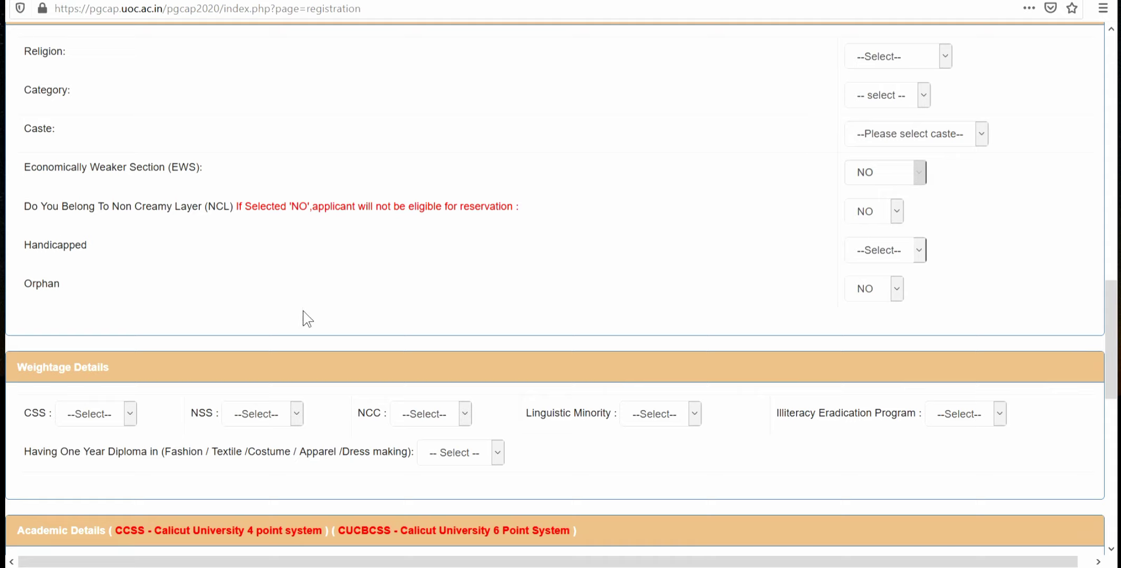
pyautogui.scroll(-3, 195, 293)
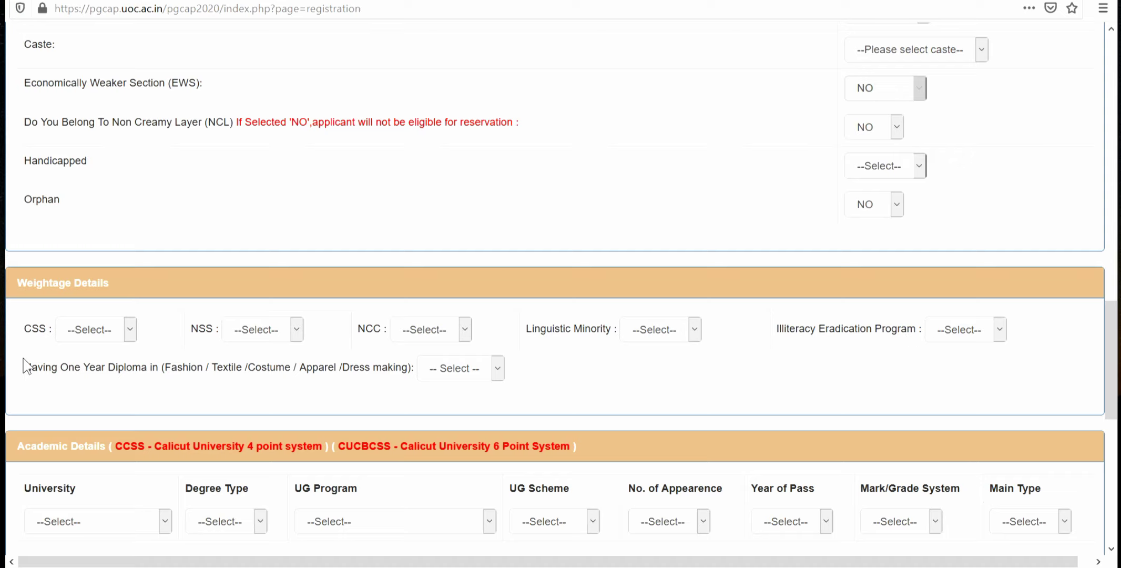
pyautogui.scroll(-3, 784, 376)
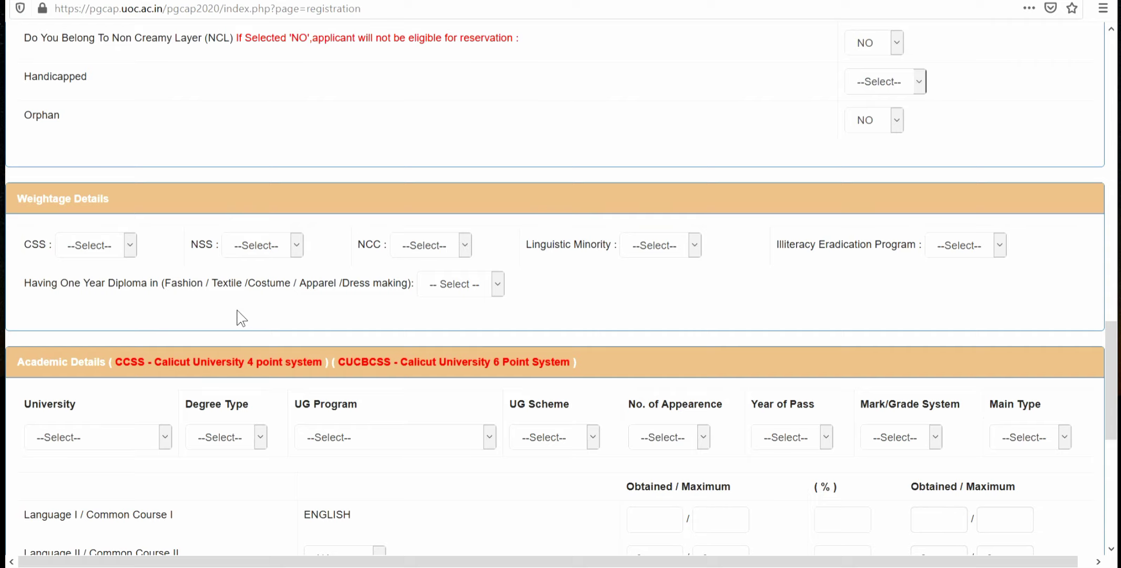
pyautogui.scroll(-1, 237, 310)
pyautogui.scroll(-5, 241, 317)
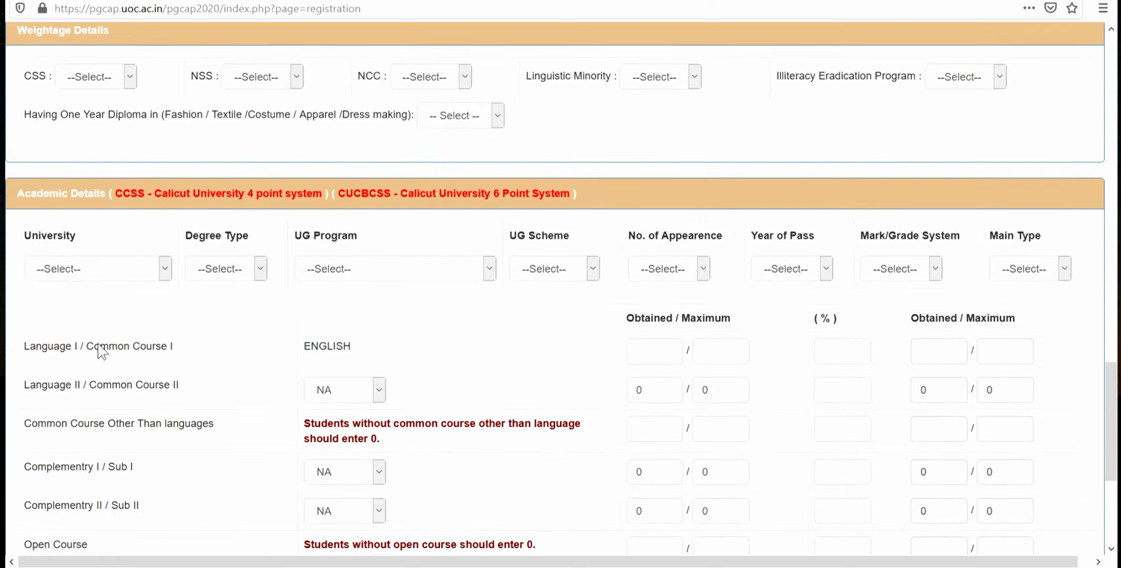
pyautogui.scroll(-3, 78, 335)
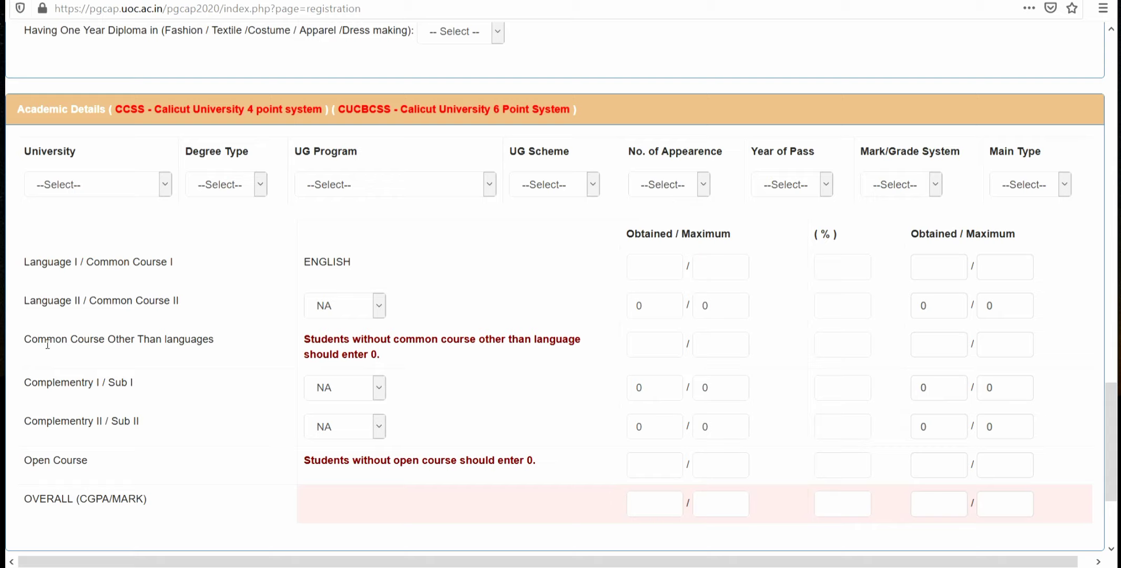
pyautogui.scroll(-2, 105, 370)
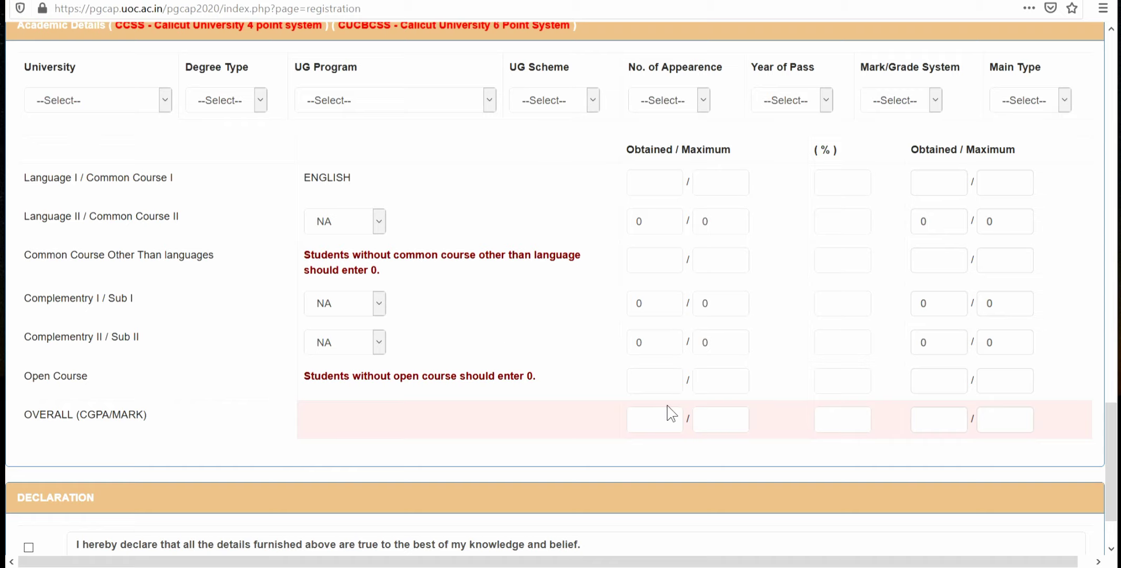
pyautogui.scroll(-3, 741, 251)
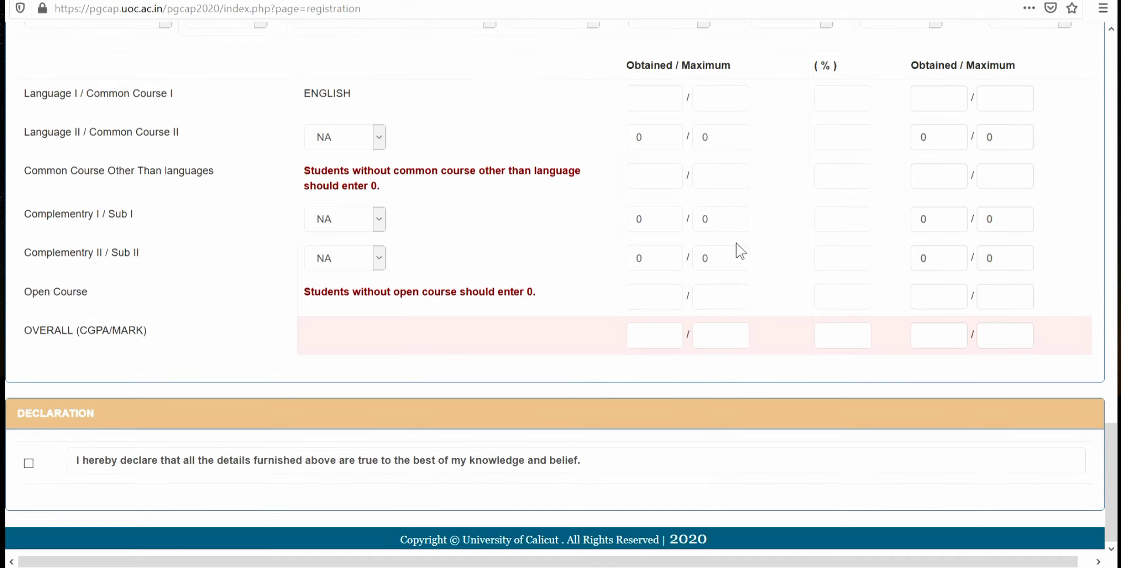
pyautogui.scroll(20, 740, 252)
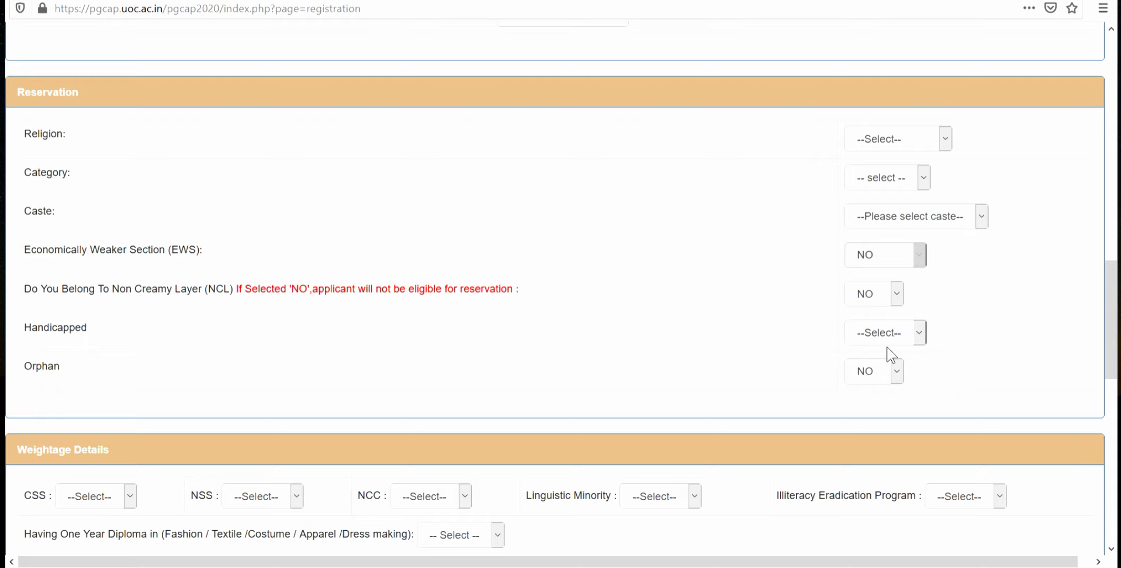
pyautogui.scroll(-10, 748, 235)
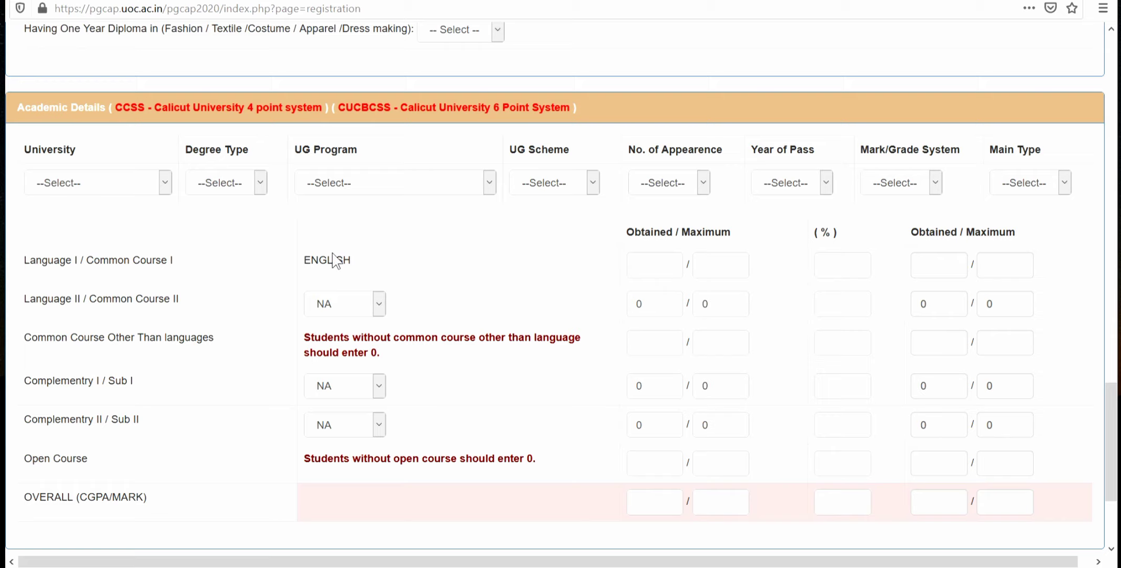
# Check the available University, Degree Type and UG Program options in the Academic Details section
pyautogui.click(166, 181)
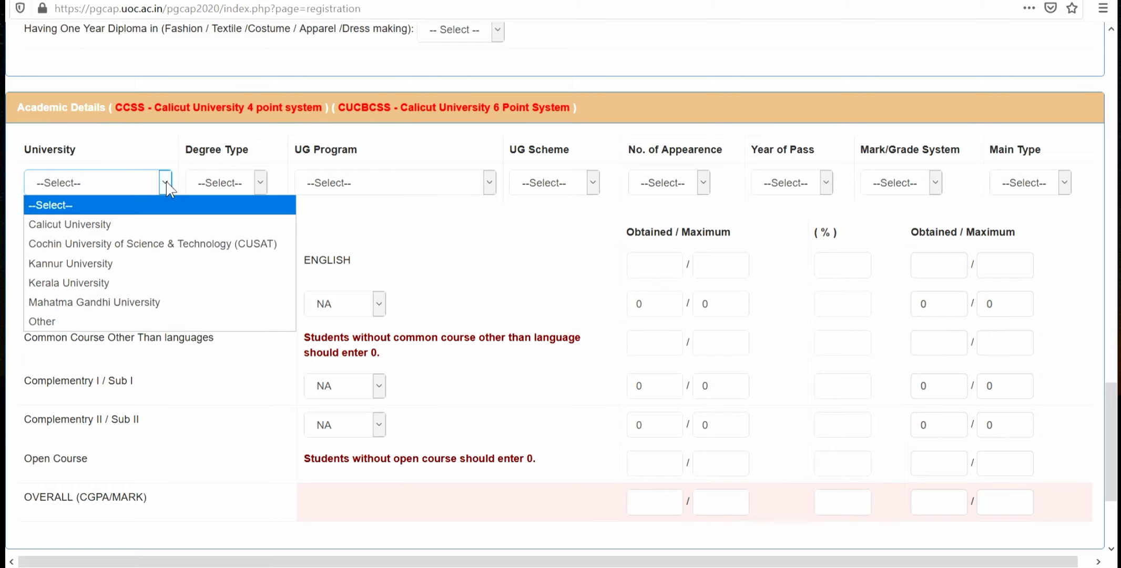
pyautogui.click(261, 184)
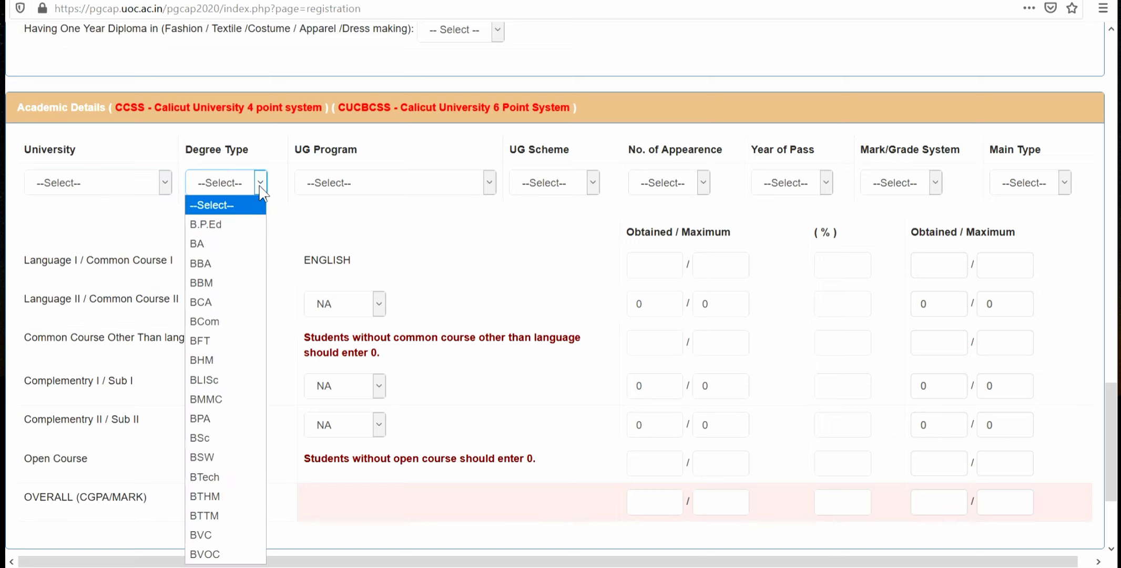
pyautogui.click(424, 202)
pyautogui.click(489, 183)
pyautogui.click(490, 180)
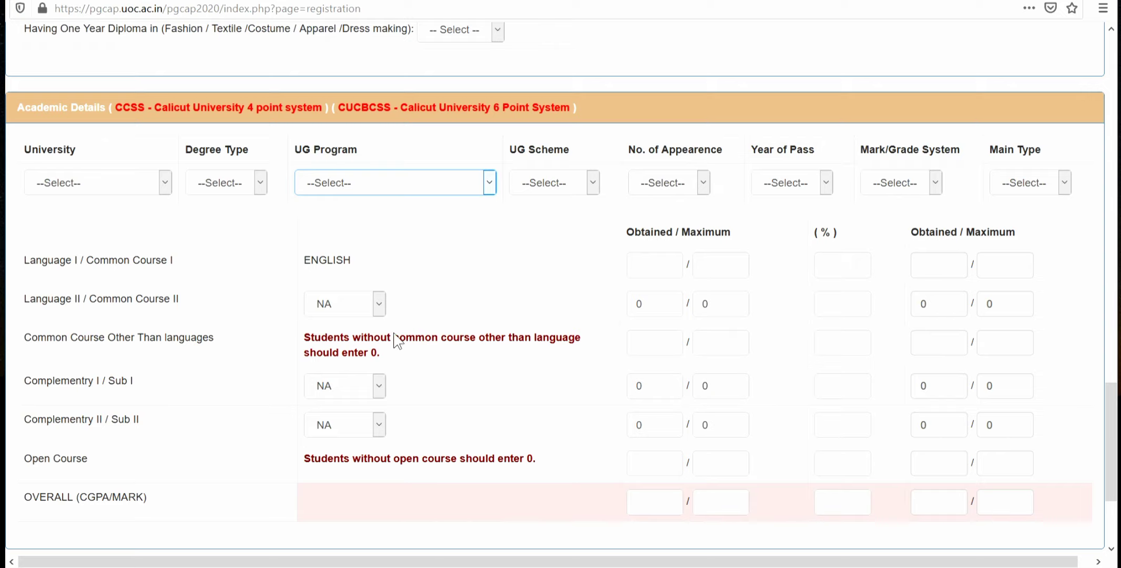
# Accept the declaration that all furnished details are true and acknowledge the request to verify the contents
pyautogui.scroll(-1, 561, 310)
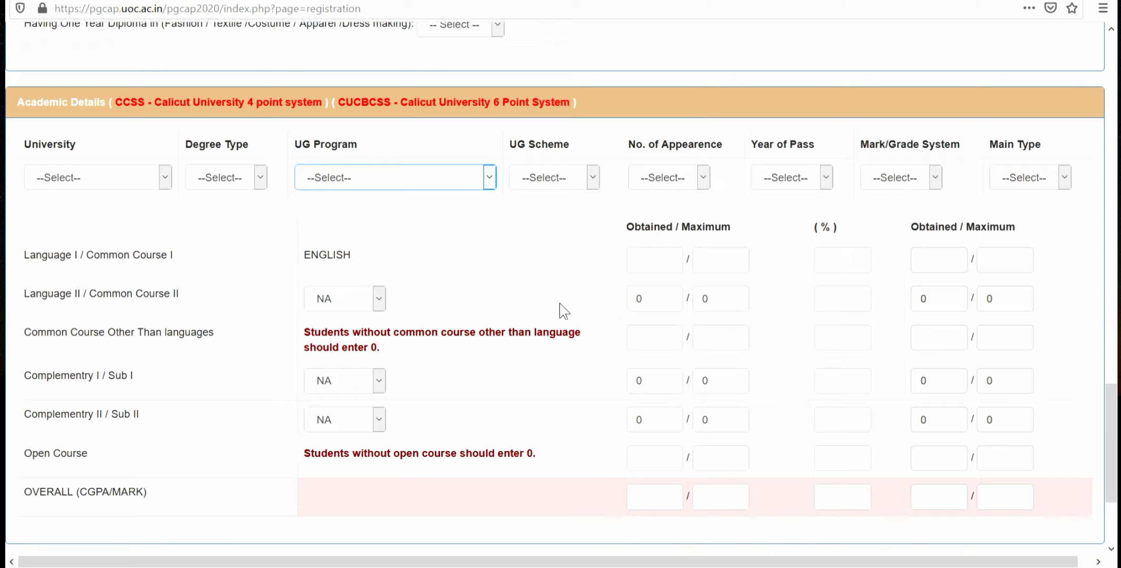
pyautogui.scroll(-3, 560, 303)
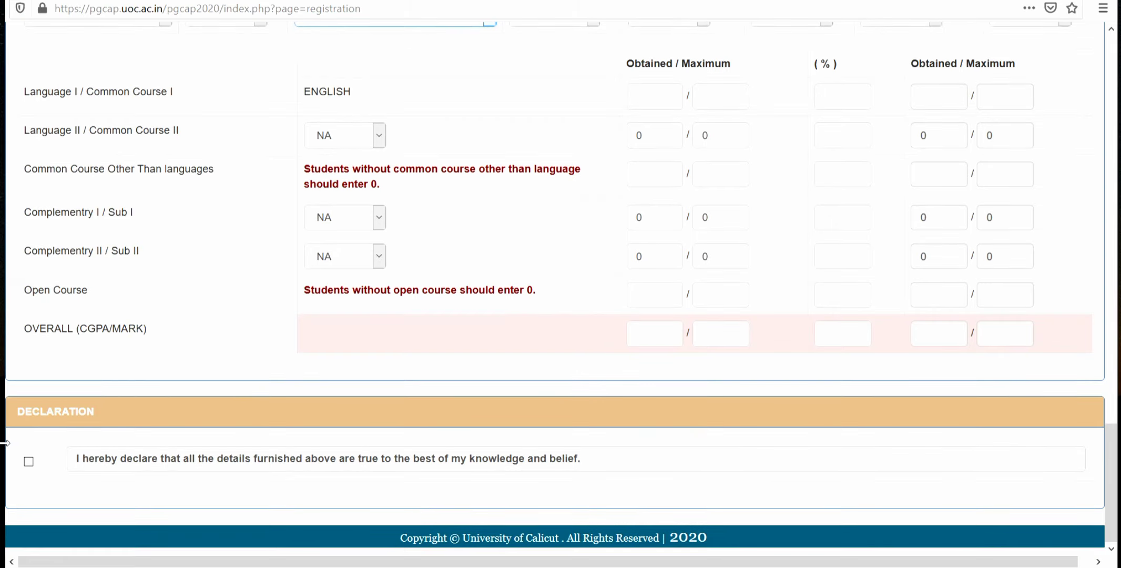
pyautogui.click(29, 461)
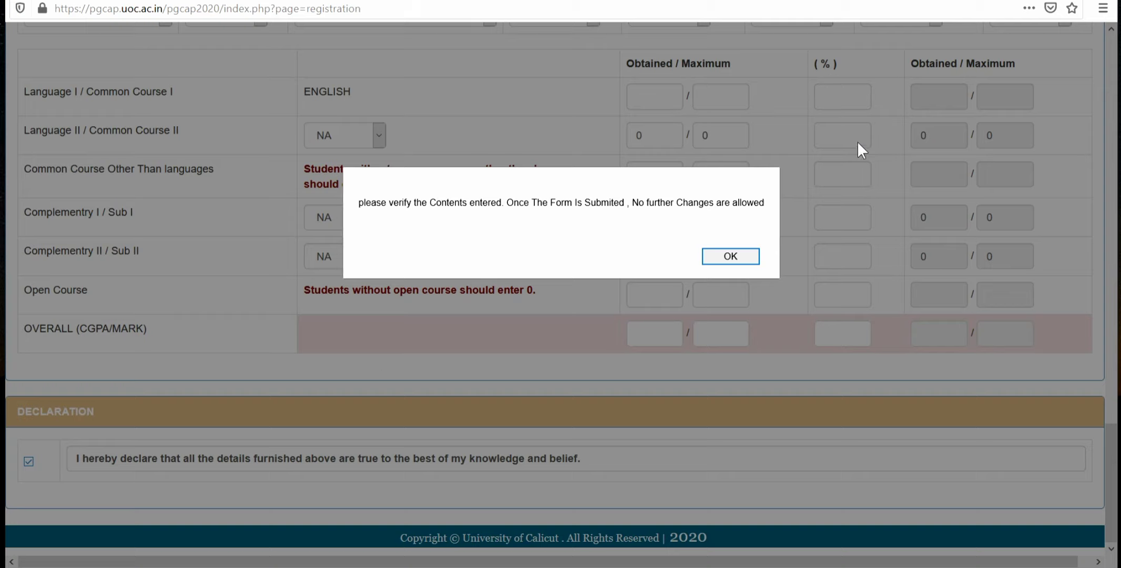
pyautogui.click(737, 254)
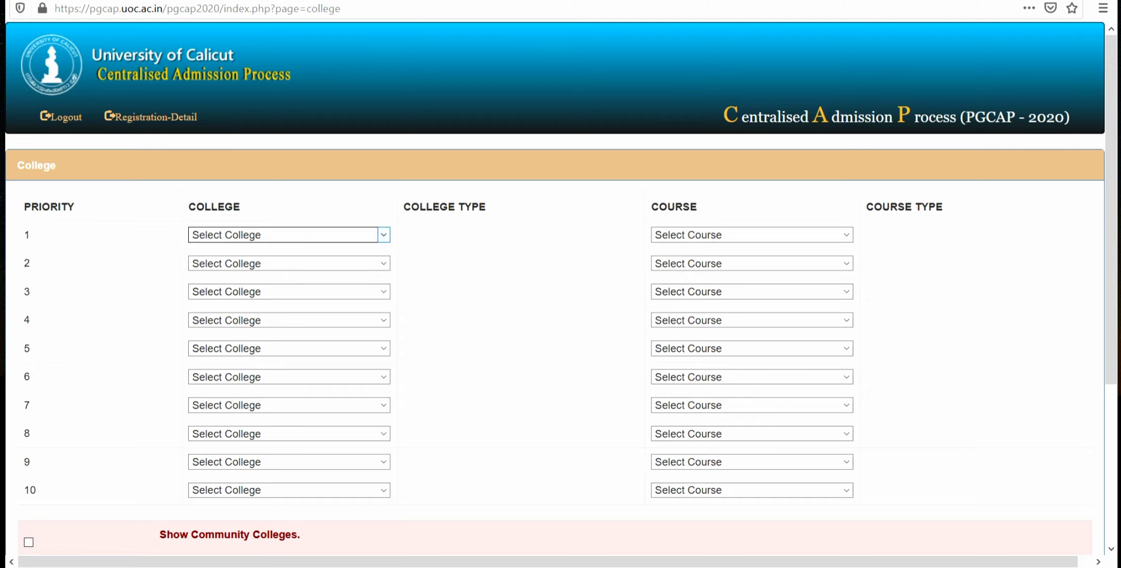
# Set the priority 1 college to GOVT VICTORIA COLLEGE PALAKKAD and its course to MSc Chemistry
pyautogui.hotkey('alt', 'Down')
pyautogui.press('Down')
pyautogui.press('Down')
pyautogui.press('Down')
pyautogui.press('Down')
pyautogui.press('Down')
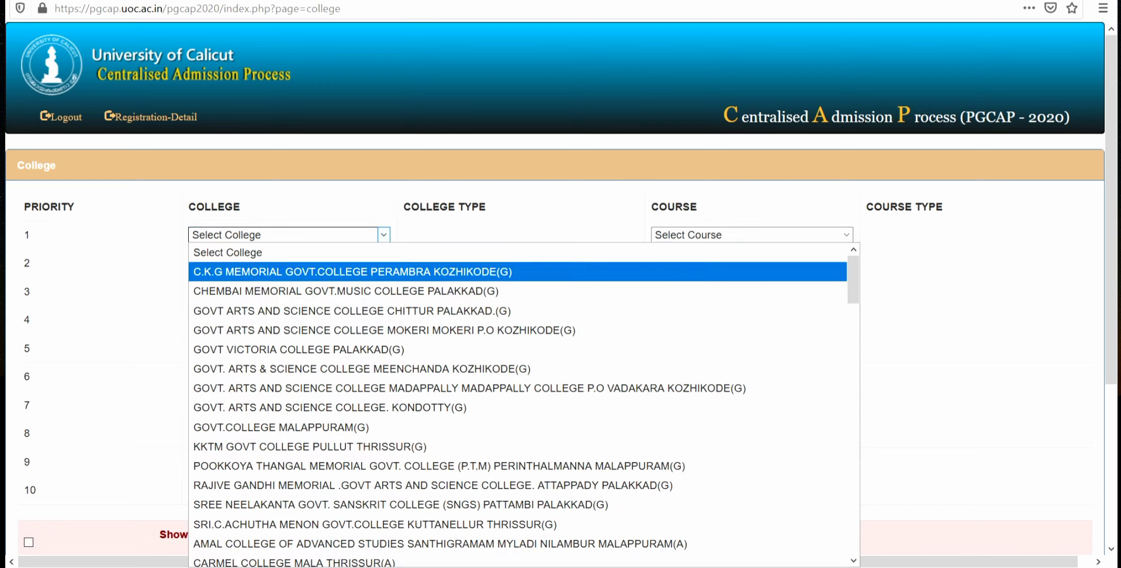
pyautogui.press('Return')
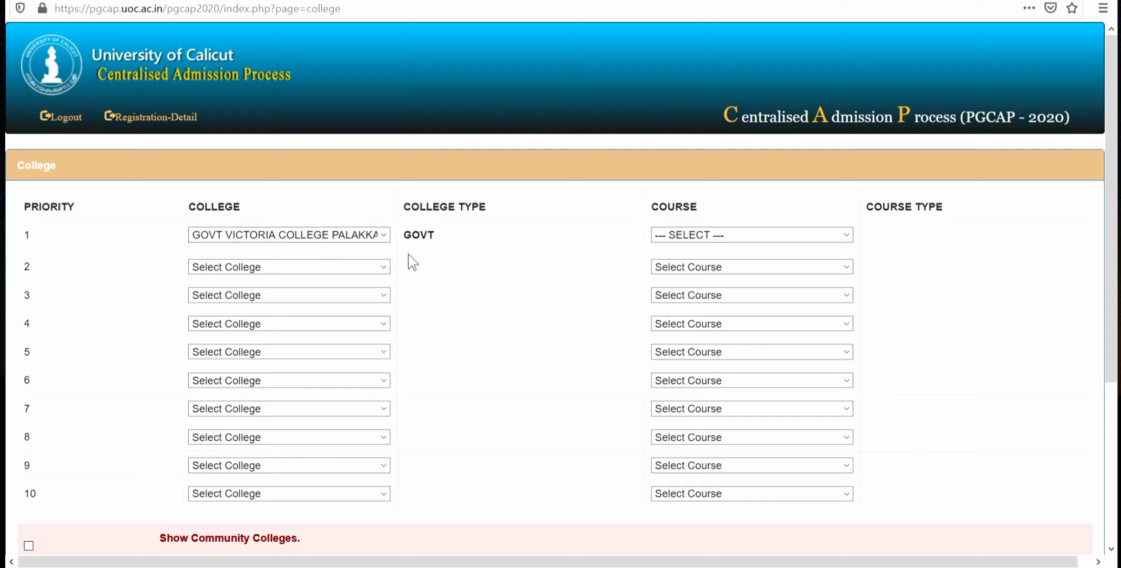
pyautogui.click(775, 241)
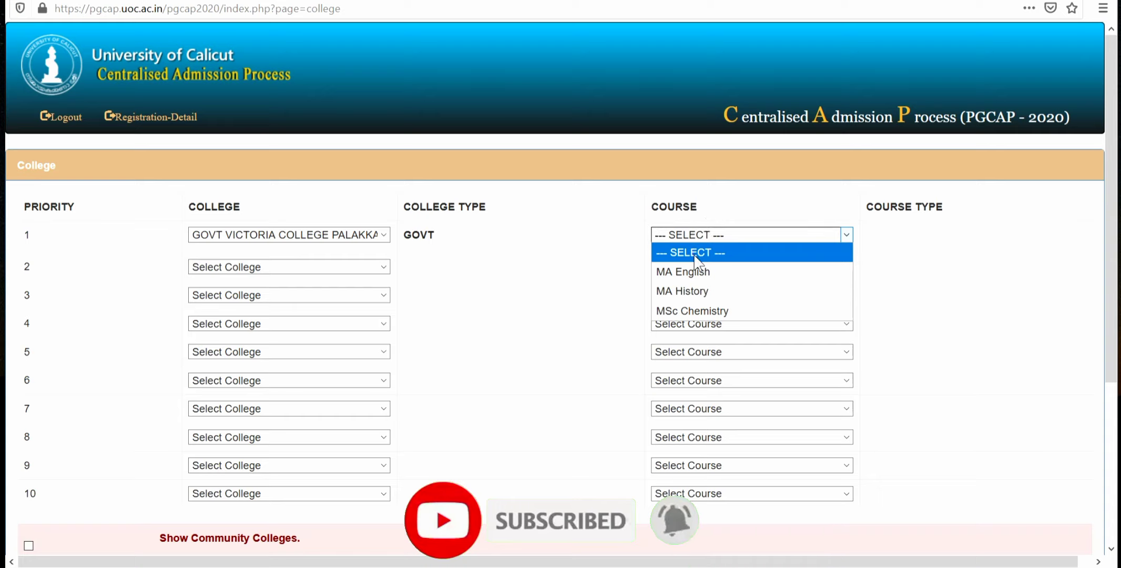
pyautogui.click(694, 310)
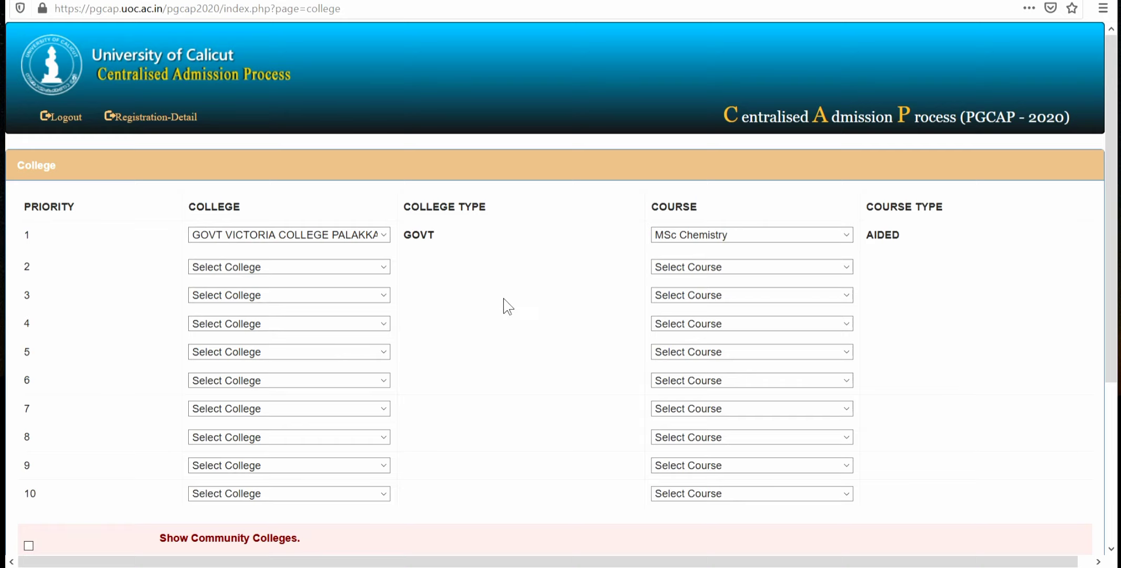
# Show the community colleges and set the priority 1 community college to SREE KERALA VARMA COLLEGE THRISSUR(A)
pyautogui.scroll(-3, 503, 304)
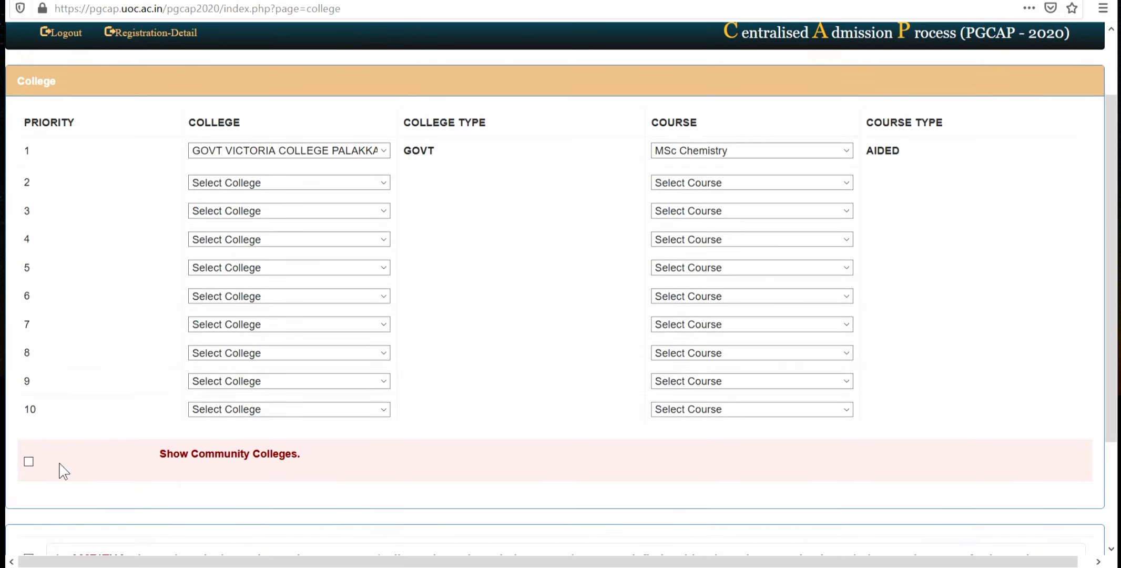
pyautogui.click(28, 463)
pyautogui.scroll(-5, 87, 356)
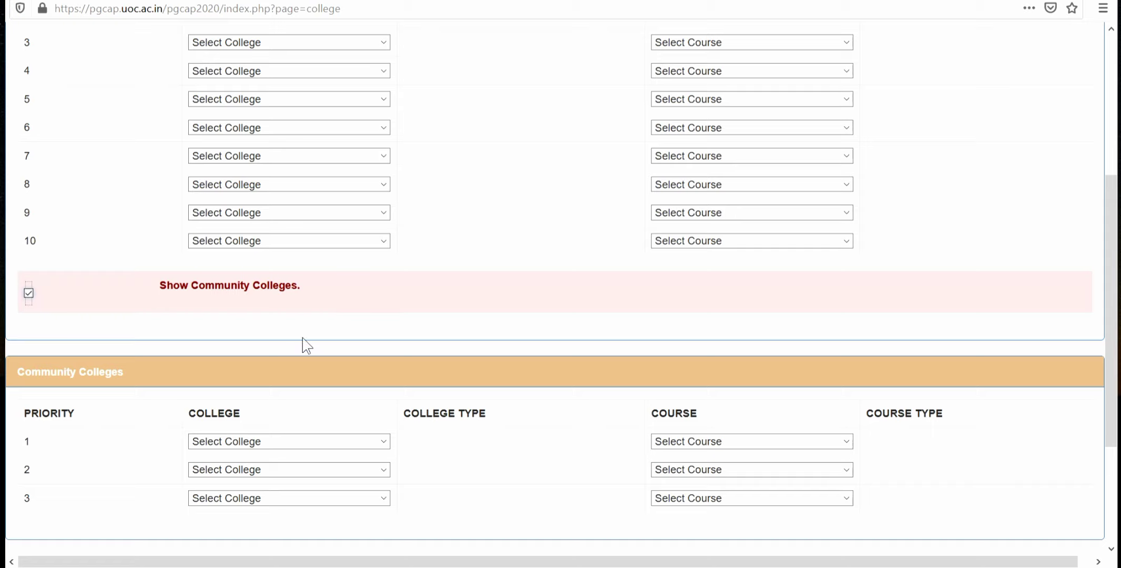
pyautogui.click(382, 442)
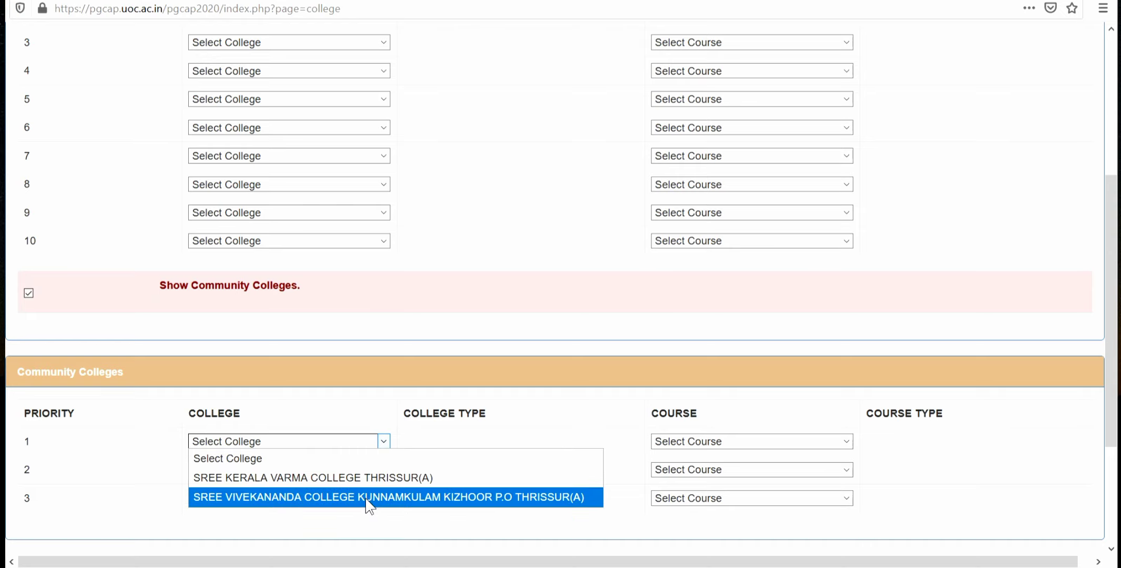
pyautogui.click(375, 477)
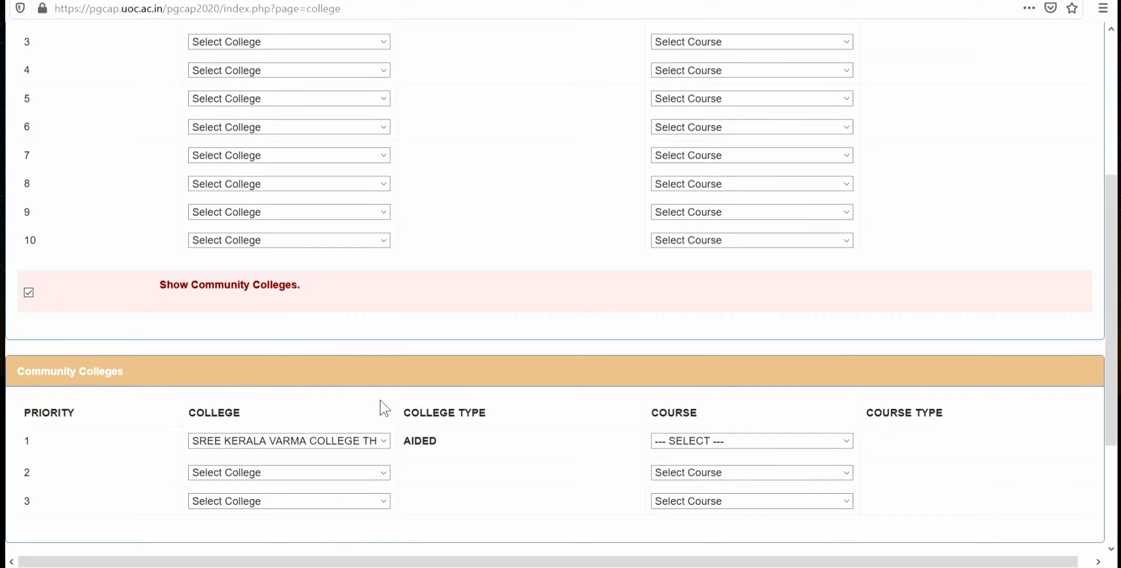
# Accept the declaration confirming the selected colleges and courses, and proceed to the application's verification page
pyautogui.scroll(-3, 380, 400)
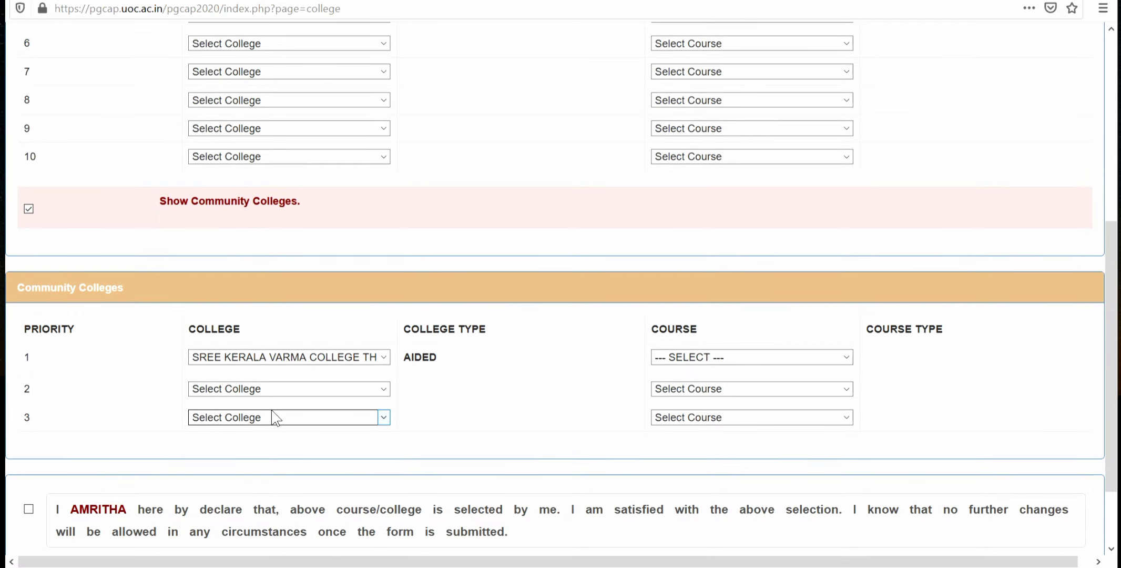
pyautogui.scroll(-3, 271, 411)
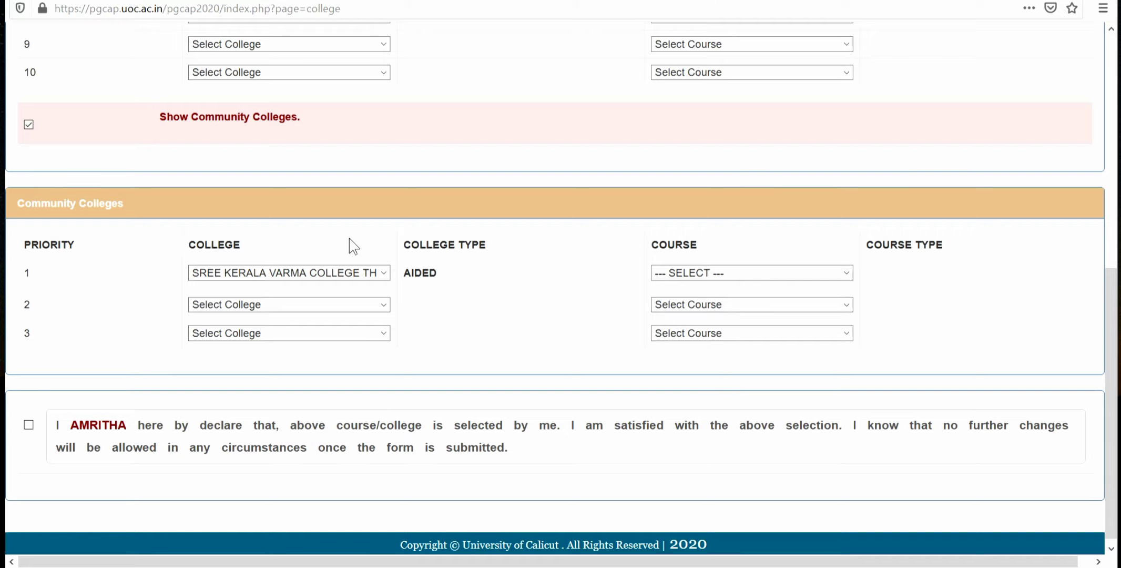
pyautogui.scroll(5, 350, 241)
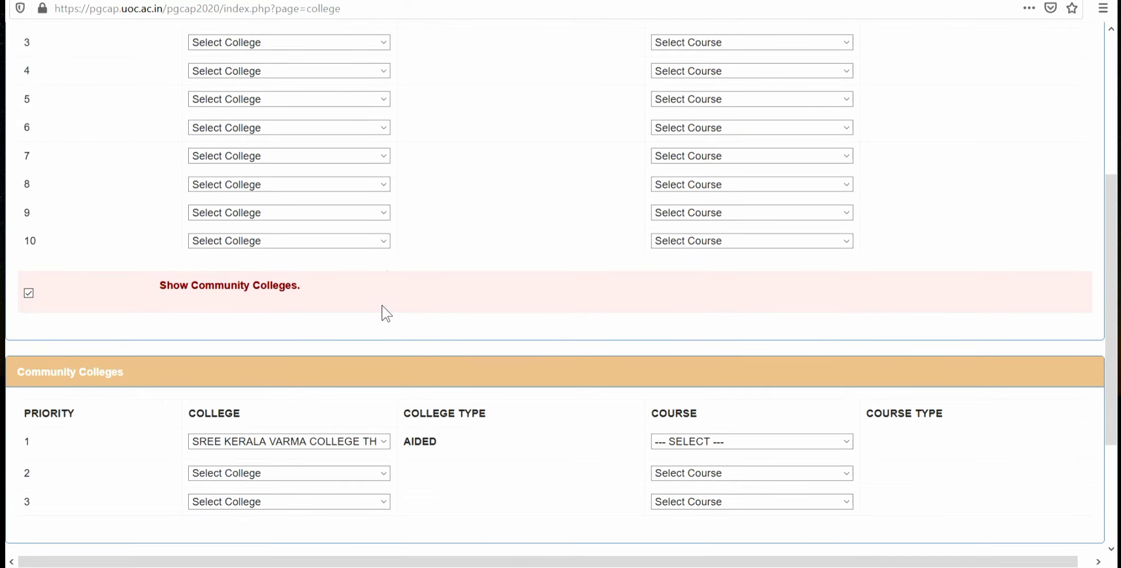
pyautogui.scroll(-5, 383, 313)
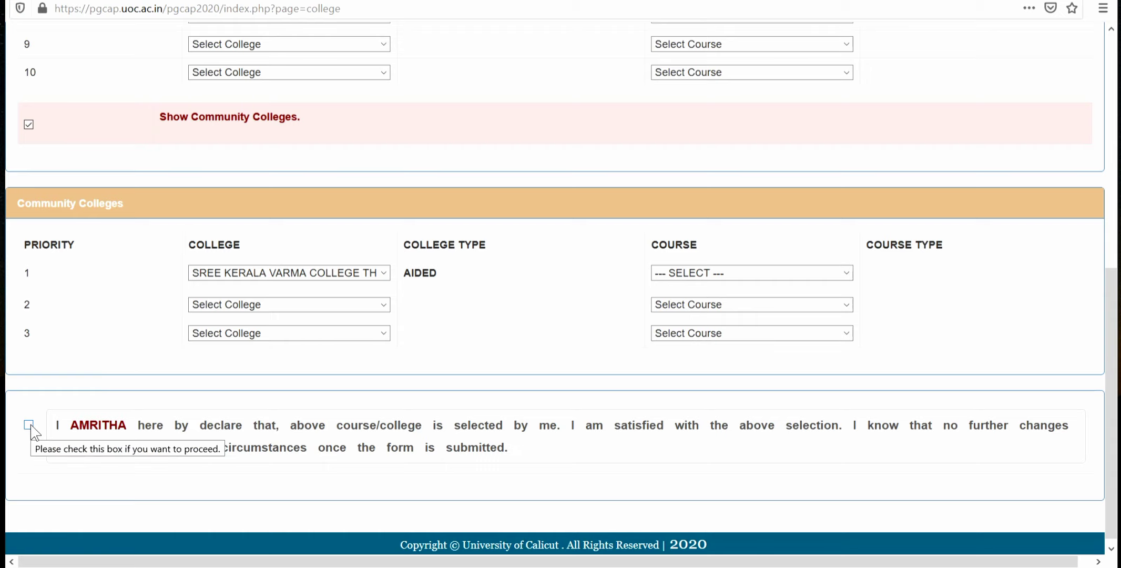
pyautogui.click(29, 425)
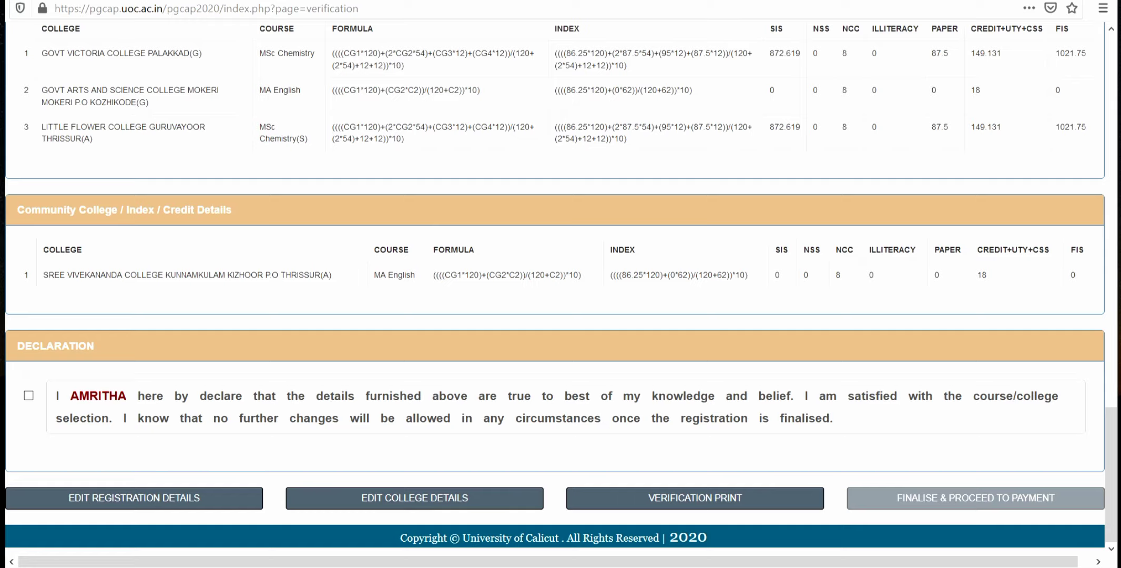
# Review the marks and index details, accept the final declaration, and finalise the application to proceed to payment
pyautogui.scroll(3, 857, 197)
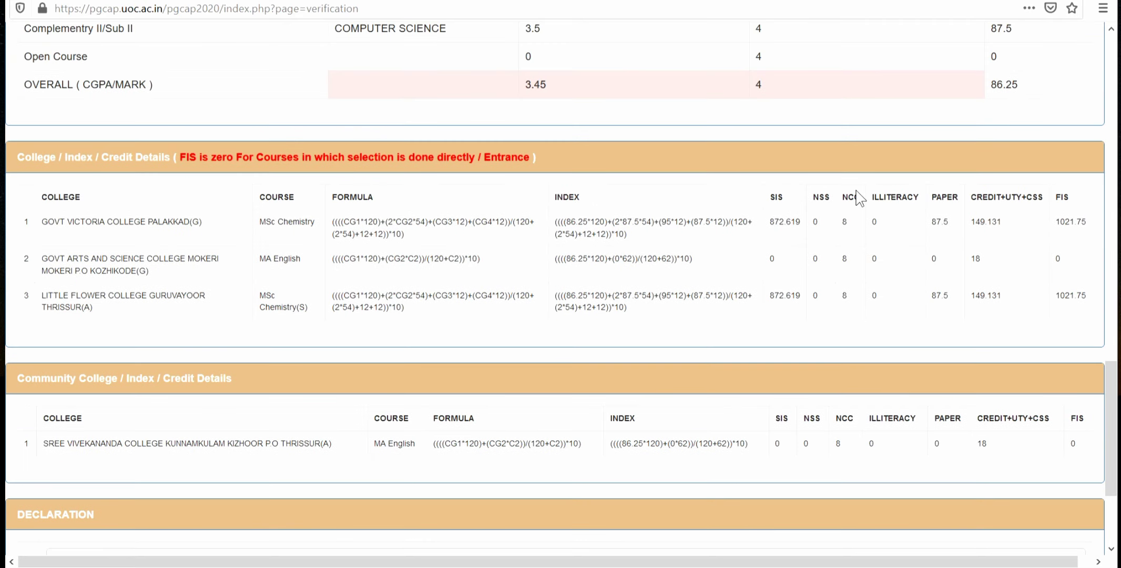
pyautogui.scroll(4, 857, 197)
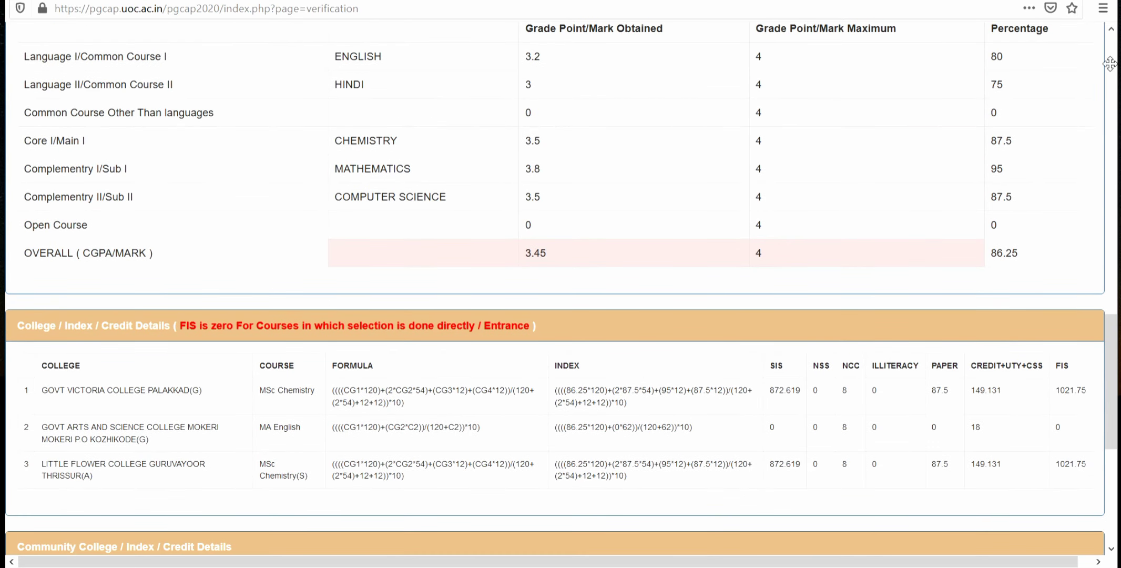
pyautogui.scroll(-1, 1062, 181)
pyautogui.scroll(-5, 1062, 182)
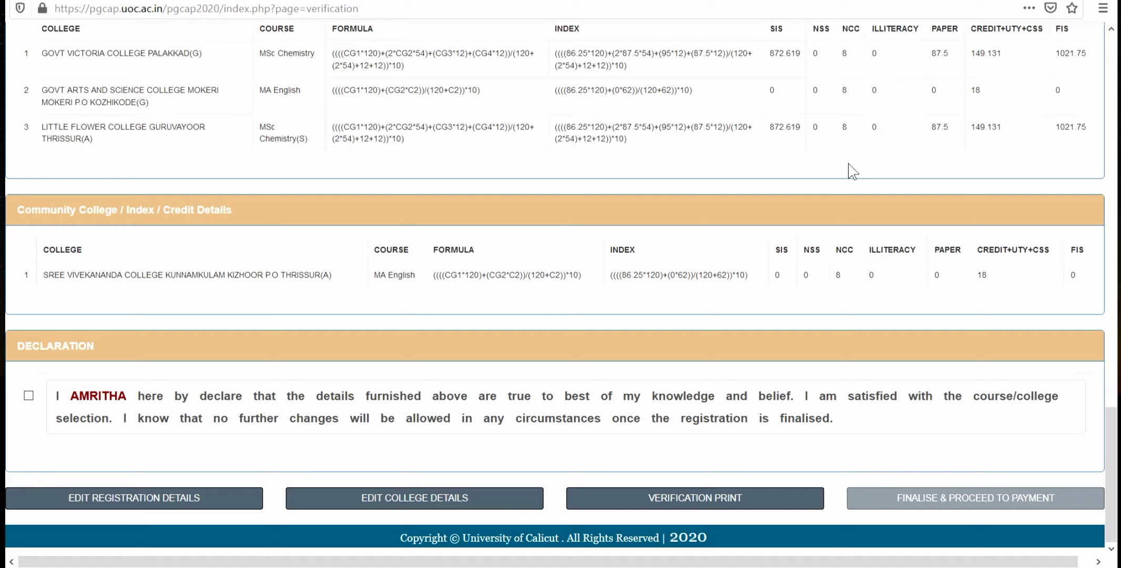
pyautogui.scroll(3, 1018, 56)
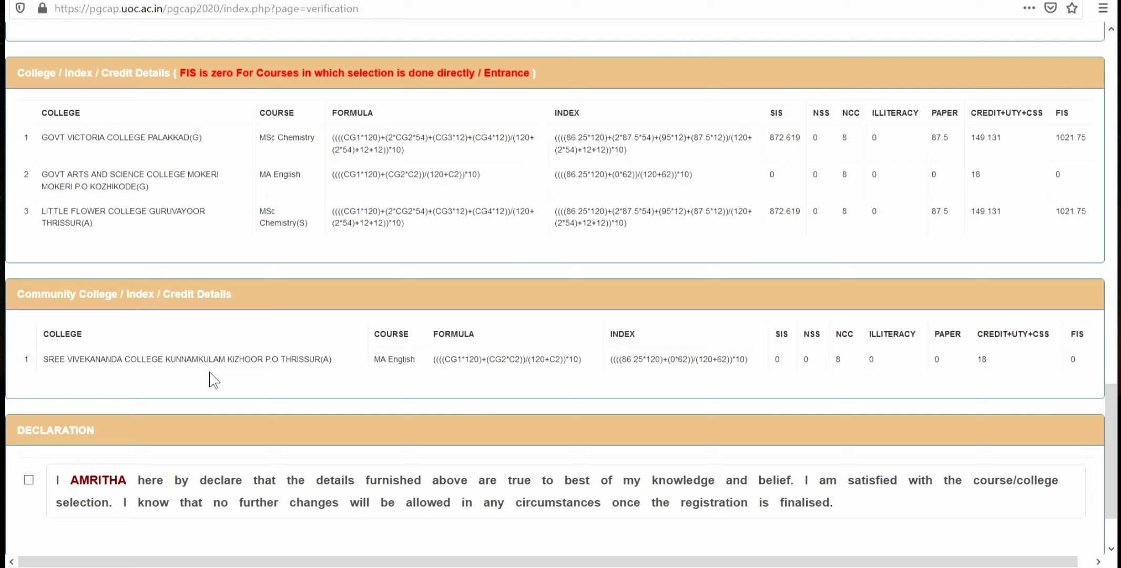
pyautogui.click(27, 480)
pyautogui.scroll(-2, 423, 381)
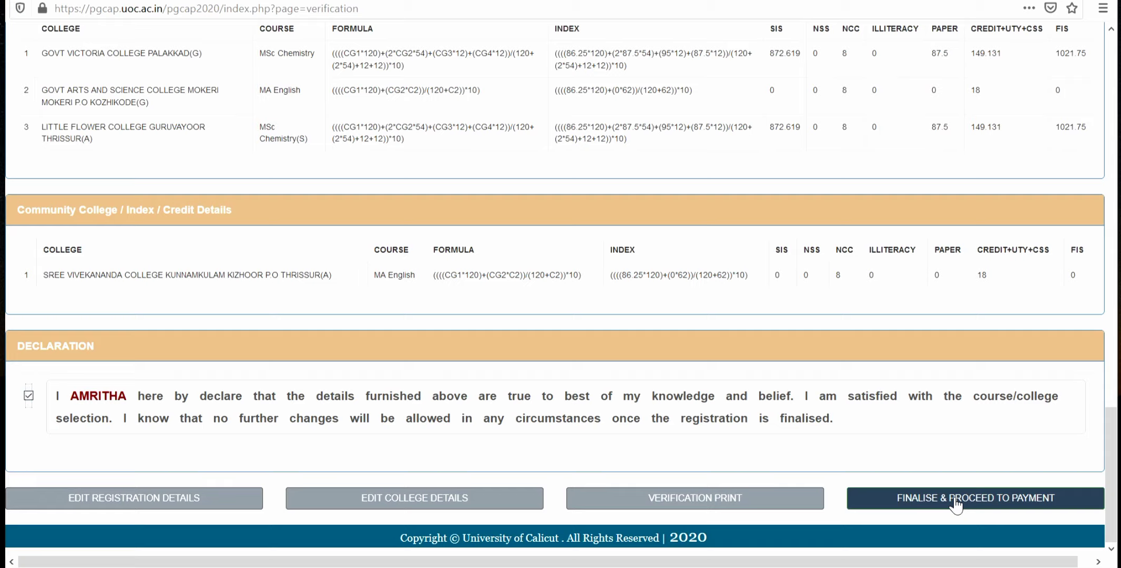
pyautogui.click(927, 502)
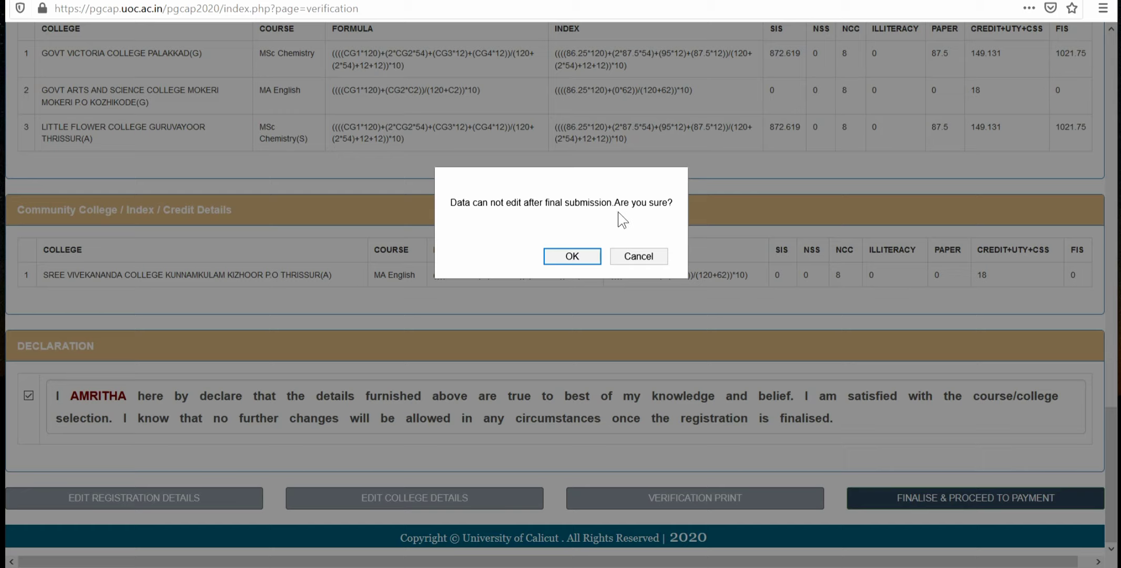
pyautogui.click(588, 259)
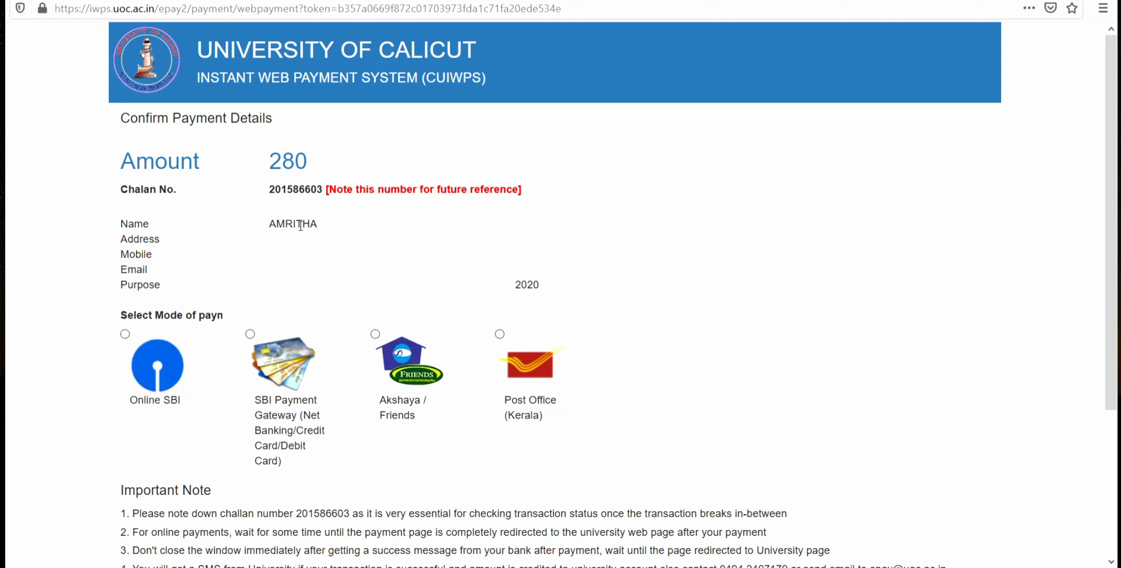
# Choose SBI Payment Gateway (Net Banking/Credit Card/Debit Card) as the payment mode, agree to the terms and continue to the payment details
pyautogui.scroll(-3, 300, 225)
pyautogui.click(290, 188)
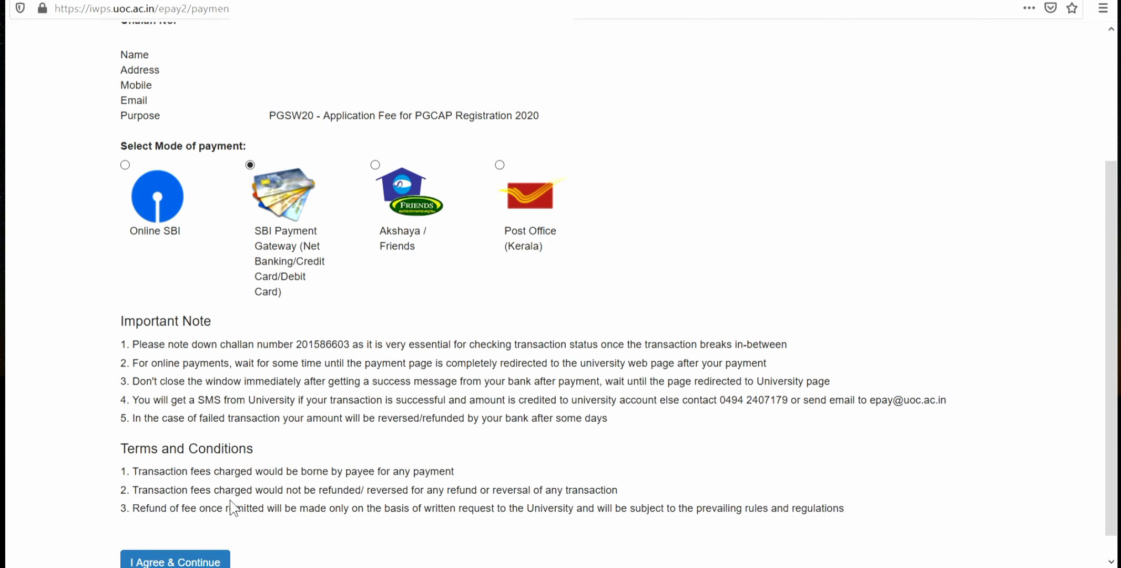
pyautogui.scroll(-1, 192, 548)
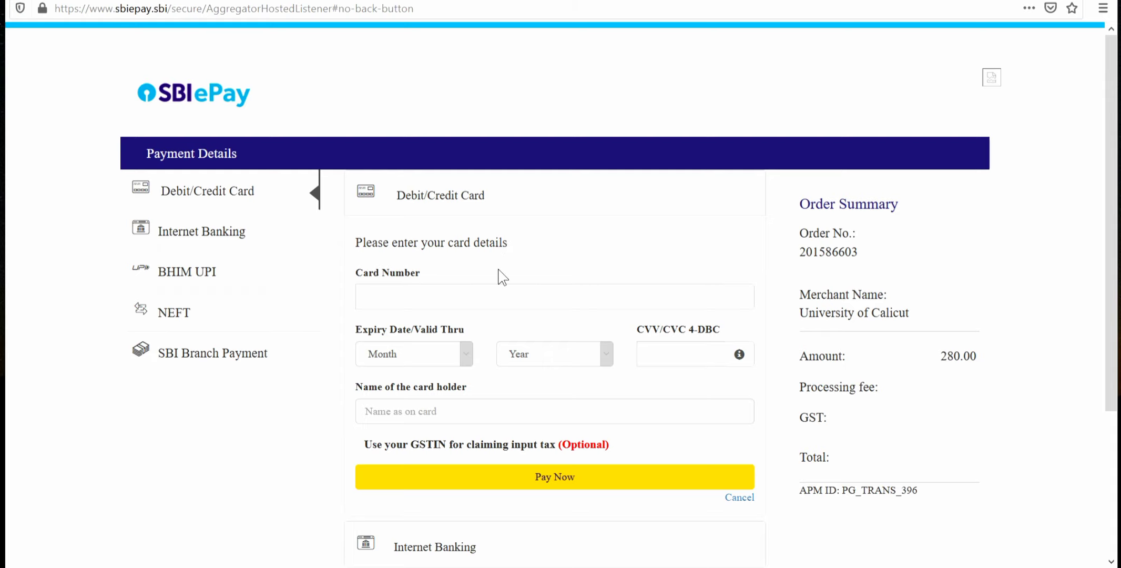
pyautogui.scroll(-2, 503, 277)
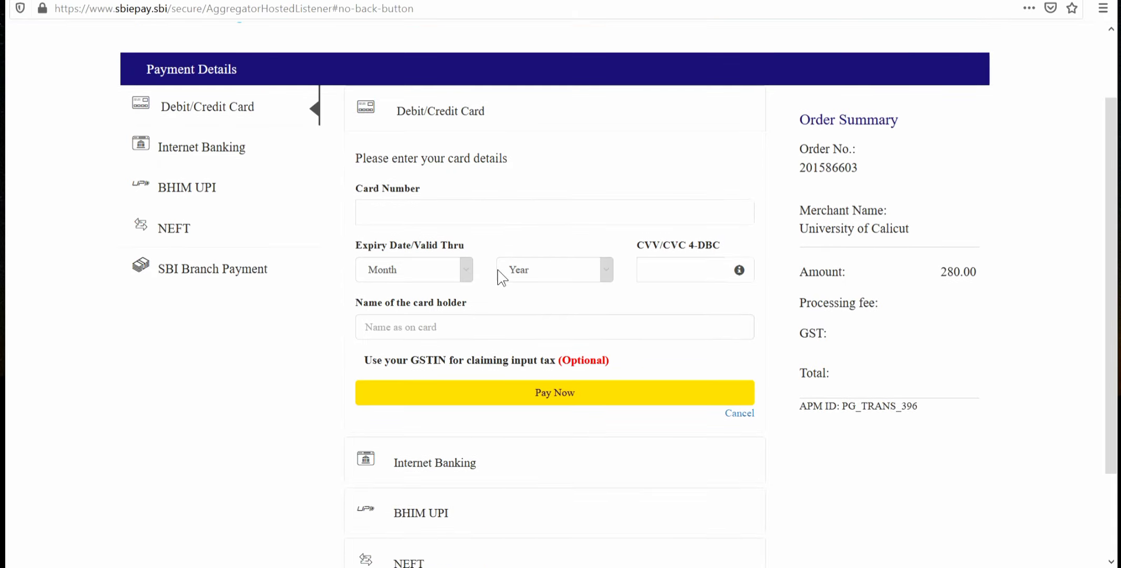
pyautogui.scroll(2, 500, 263)
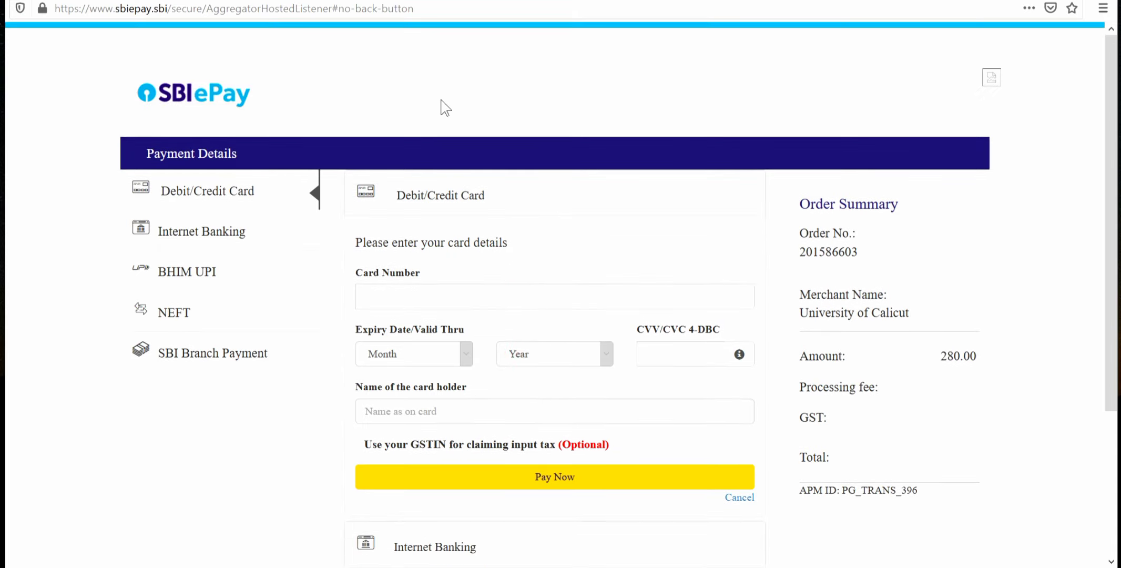